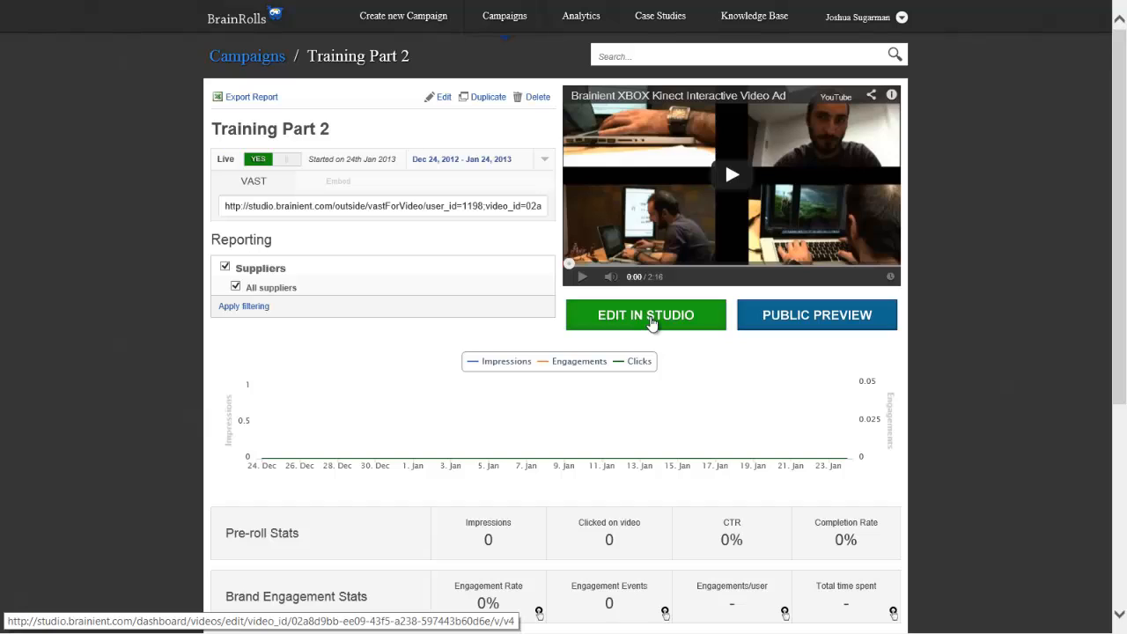
Open the Training Part 2 campaign in the studio editor and add the Share on Facebook app to the video
left_click(651, 323)
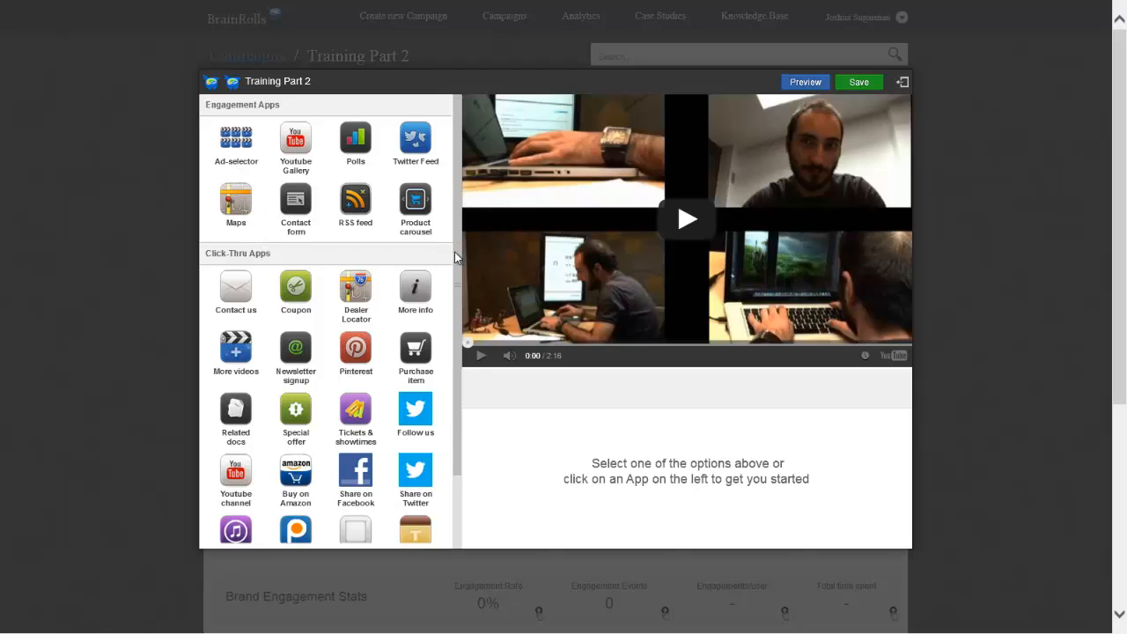
left_click_drag(454, 252, 455, 361)
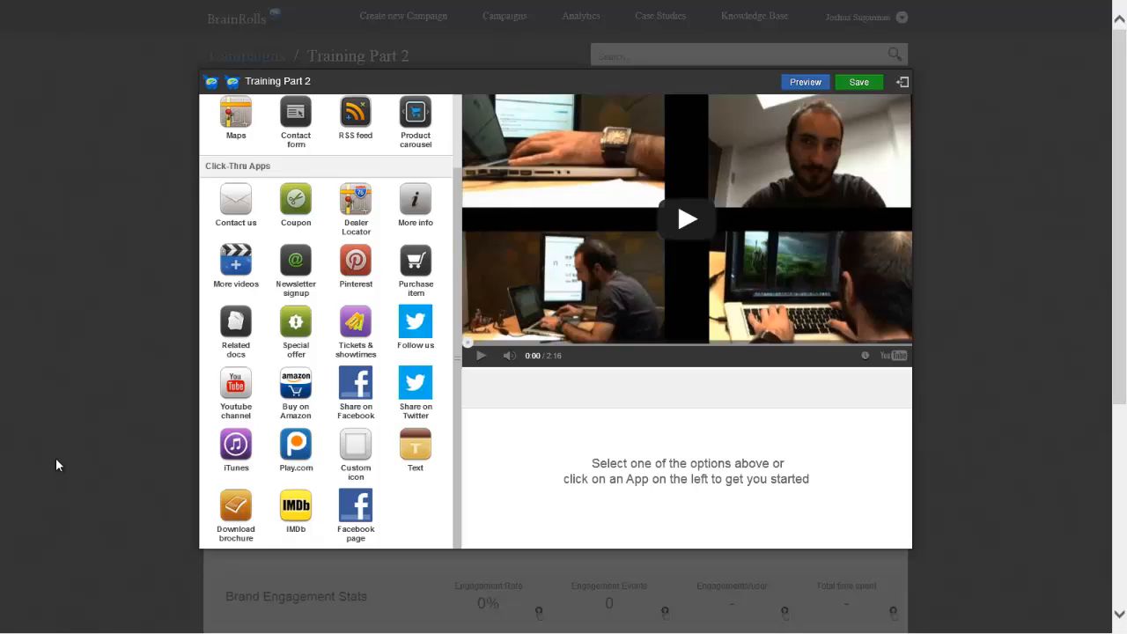
left_click(356, 384)
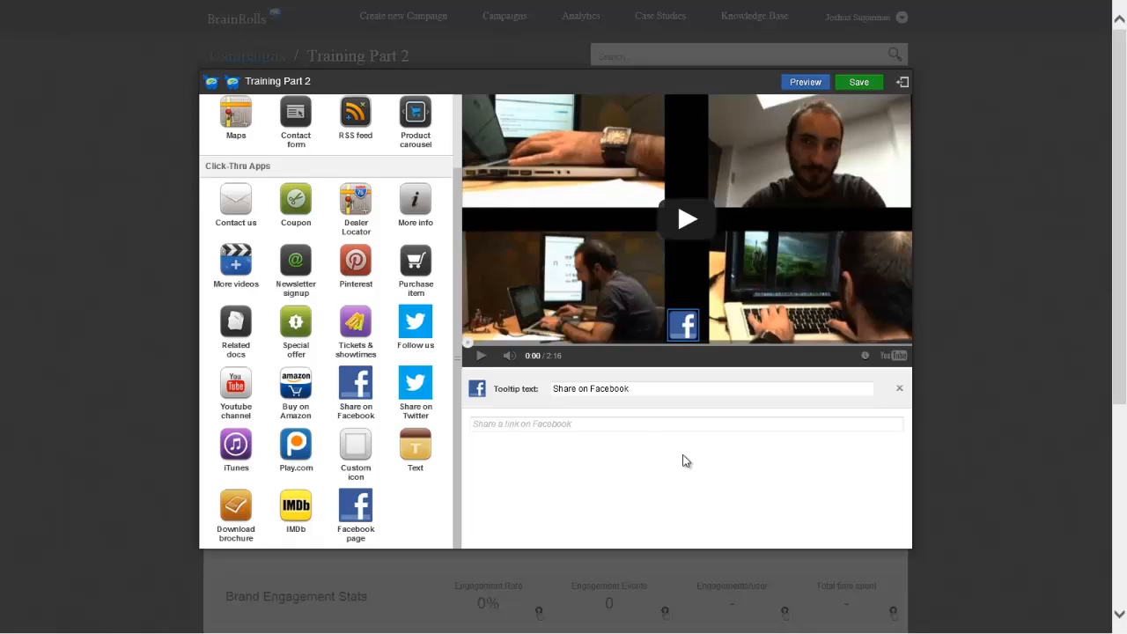
Set the Share on Facebook app's tooltip text to "Share the Brainient Website!"
triple_click(652, 389)
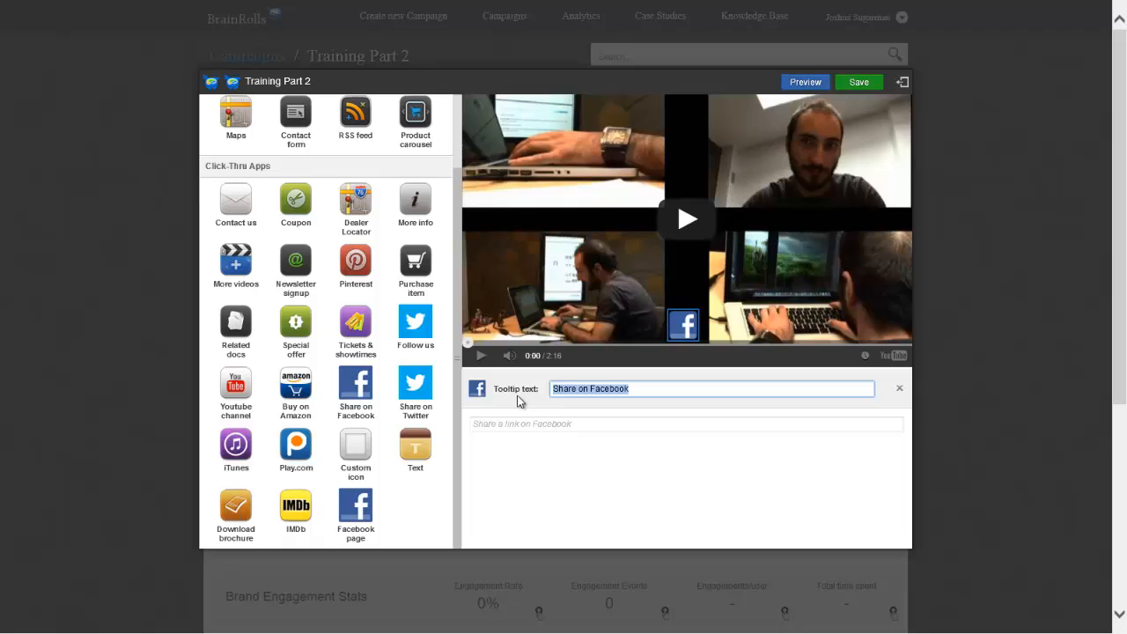
type("Share ")
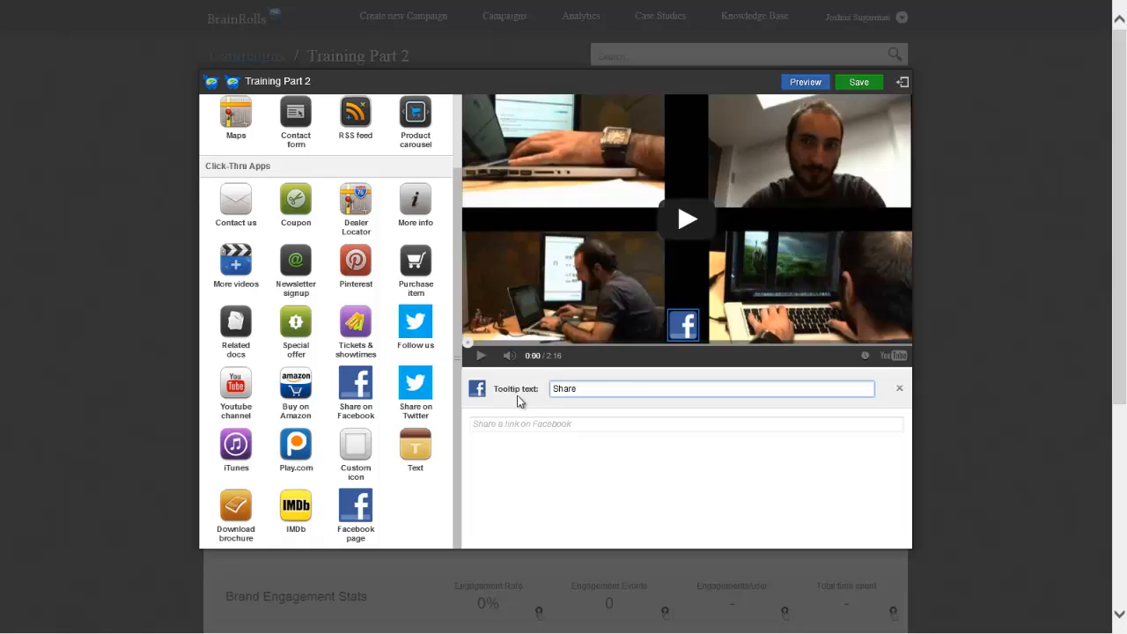
type("the Brainient Website!")
left_click(543, 426)
type("http")
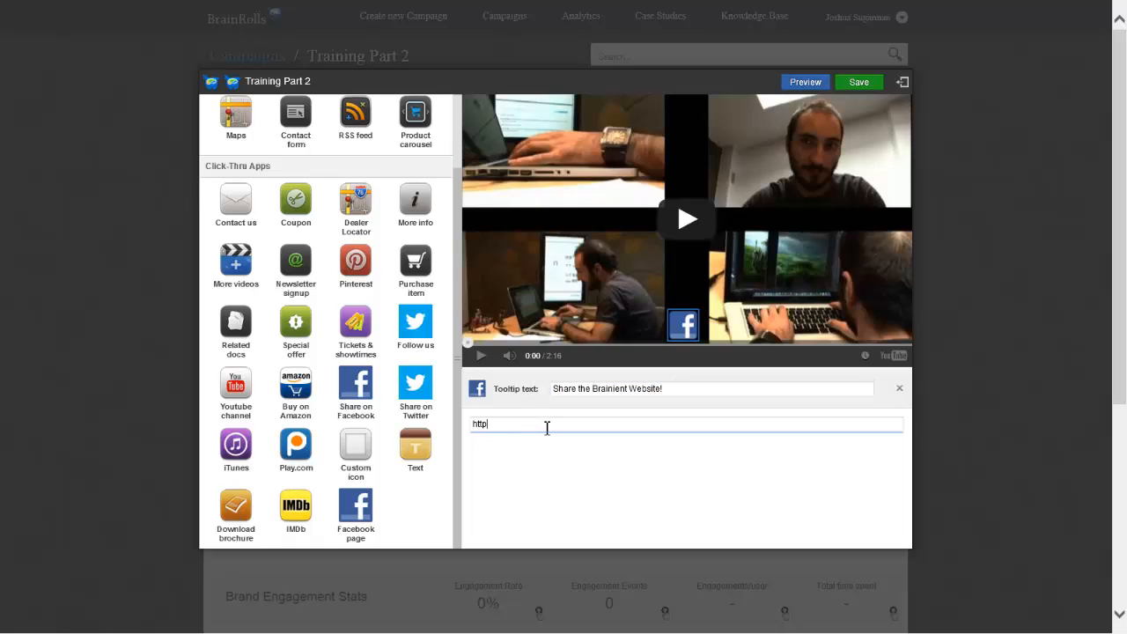
type("://www.brainient.com")
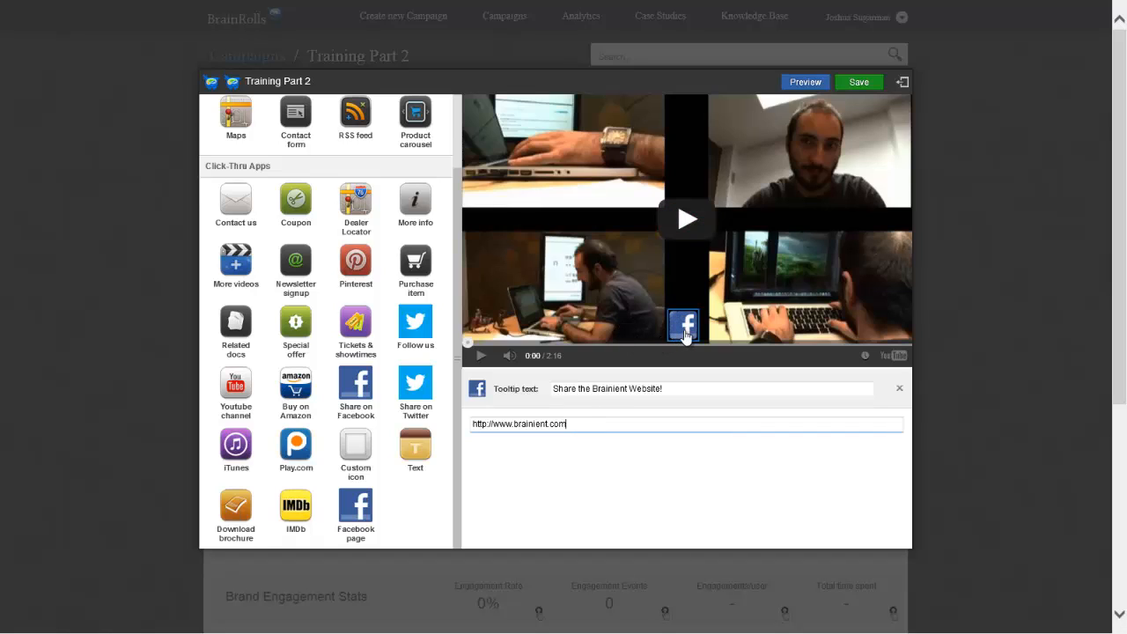
Move the Facebook icon to the middle of the video's right edge and save the campaign
left_click_drag(685, 335, 889, 222)
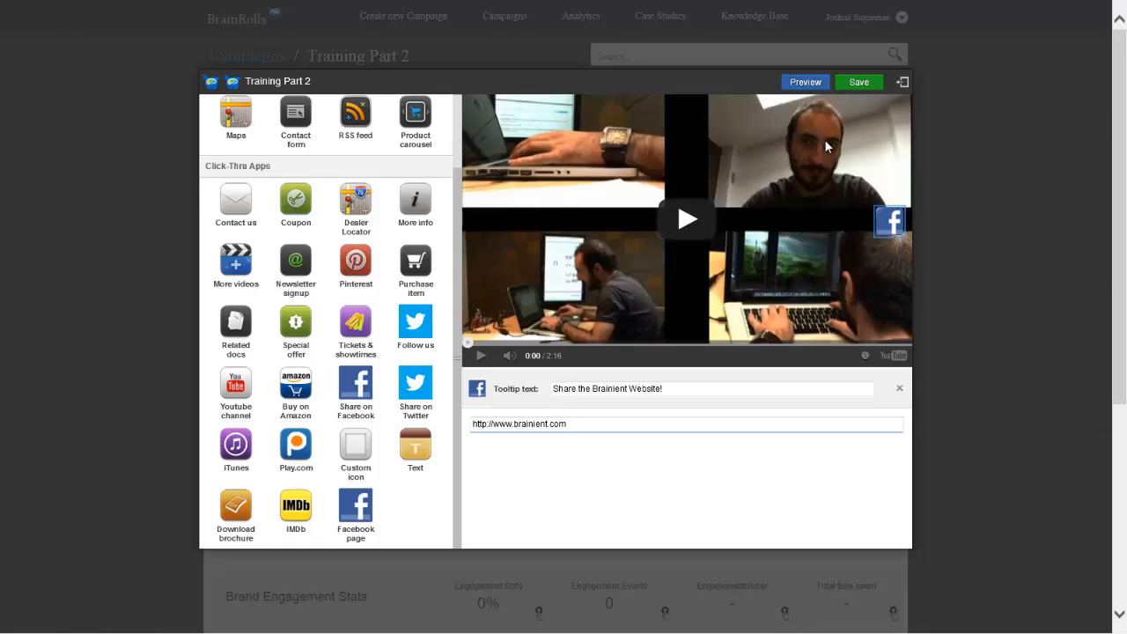
left_click(859, 84)
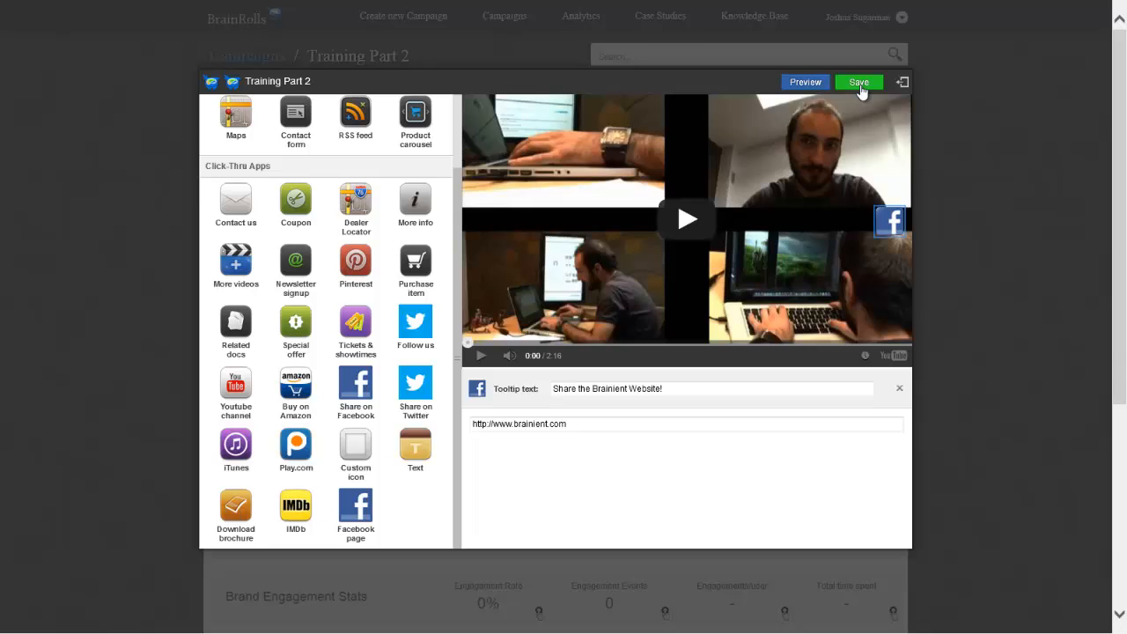
Preview the video with its sound muted and open the share page from its Facebook icon
left_click(798, 83)
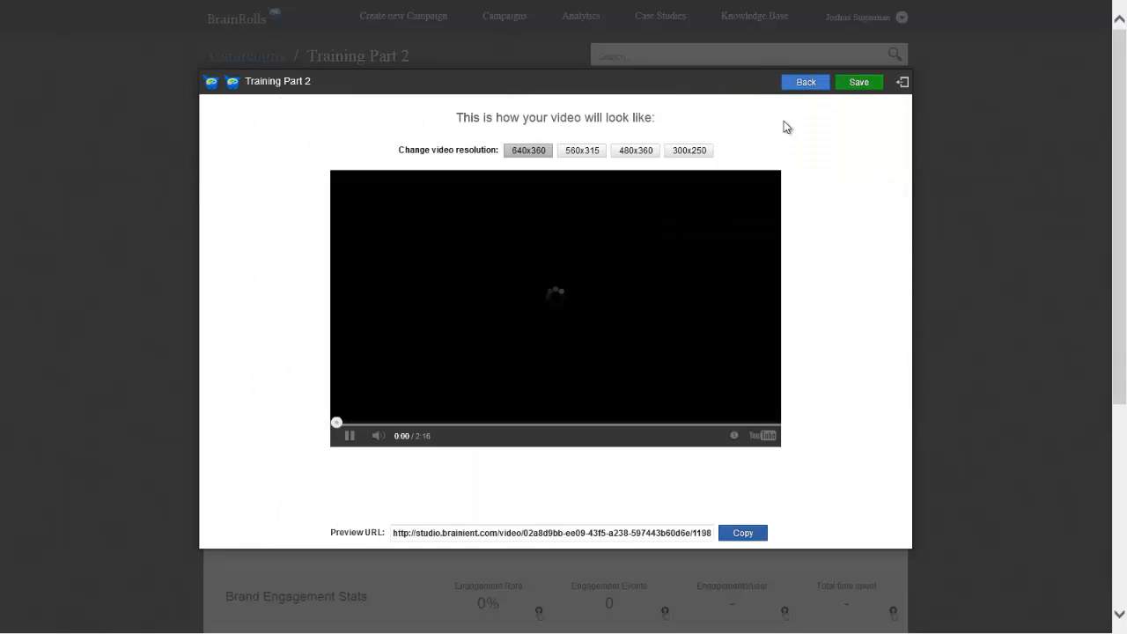
left_click(377, 435)
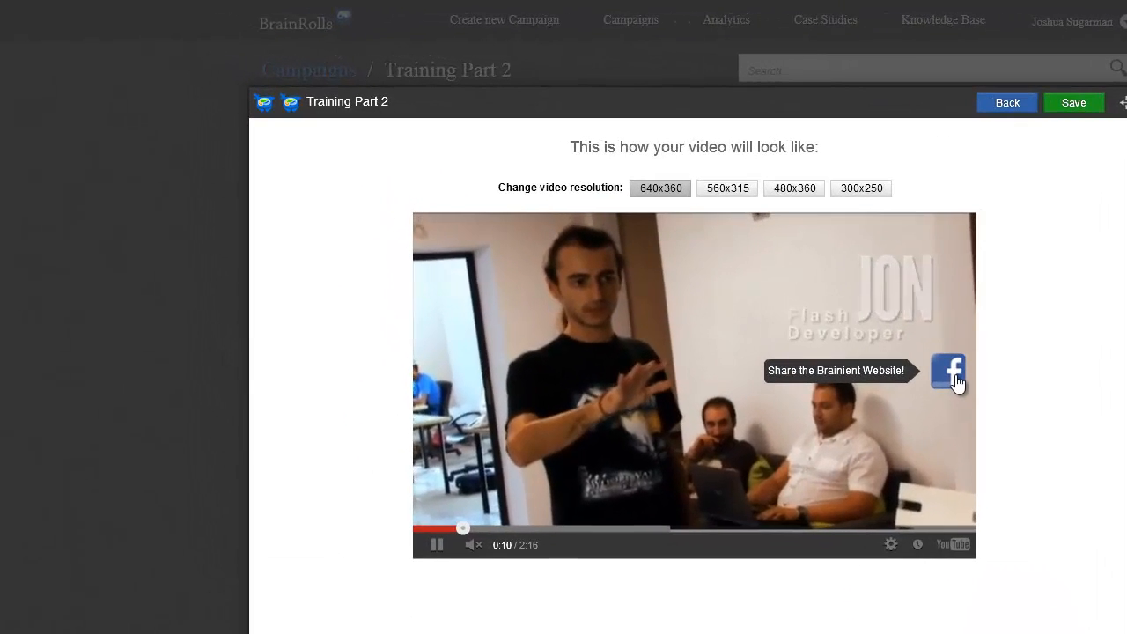
left_click(956, 380)
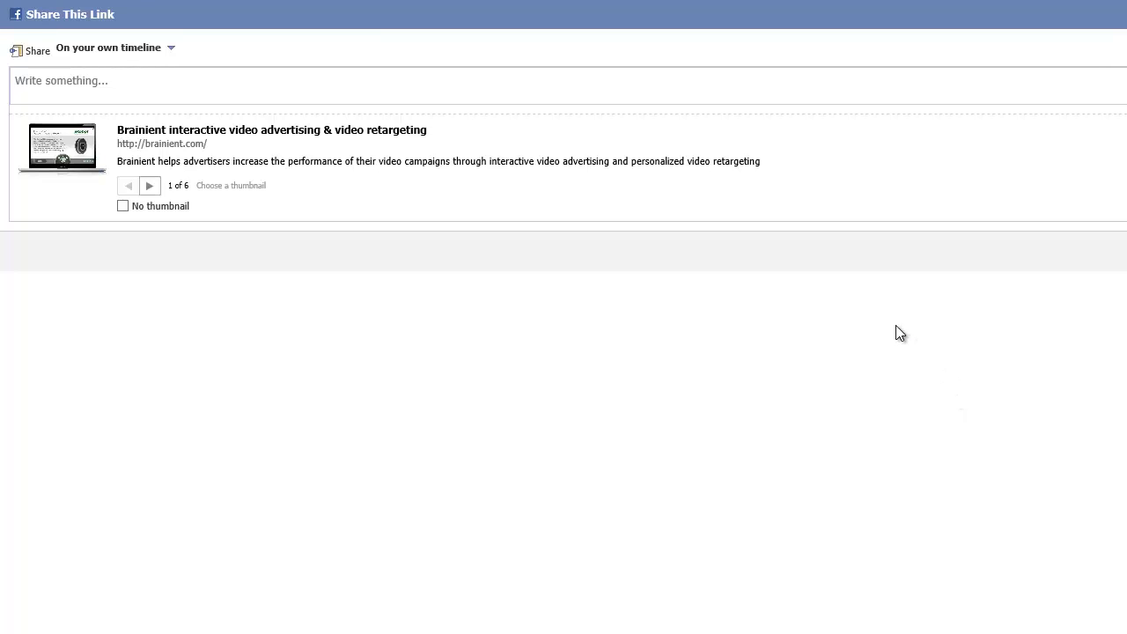
Share the Brainient link on the timeline with the comment "This is brainient!" and close the share page
left_click(523, 79)
type("This ")
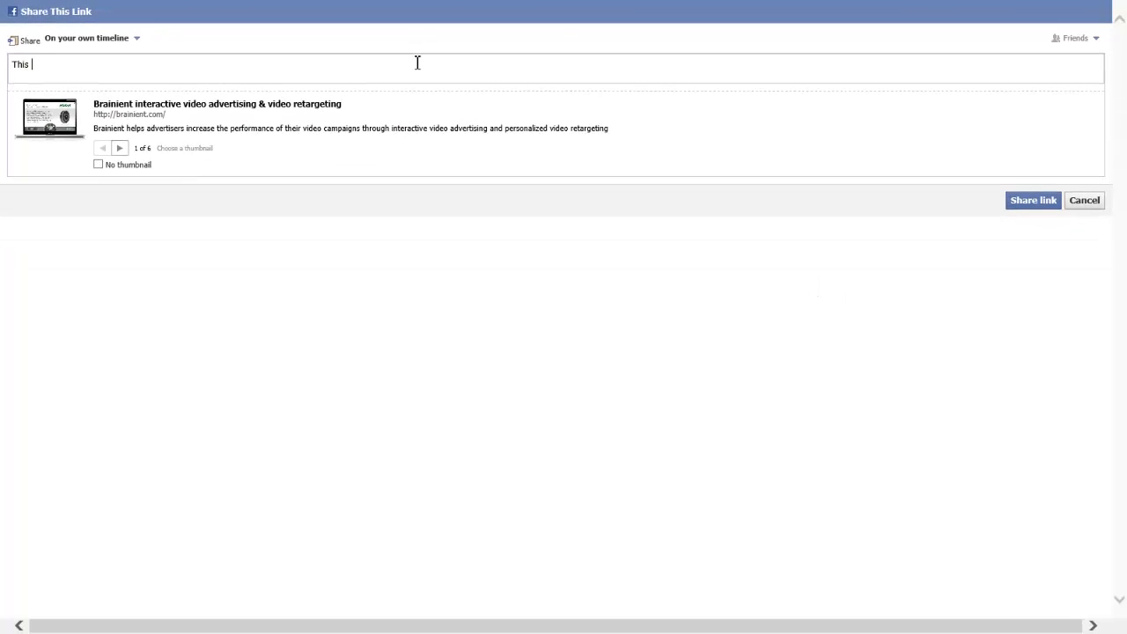
type("is brainient!")
left_click(1008, 200)
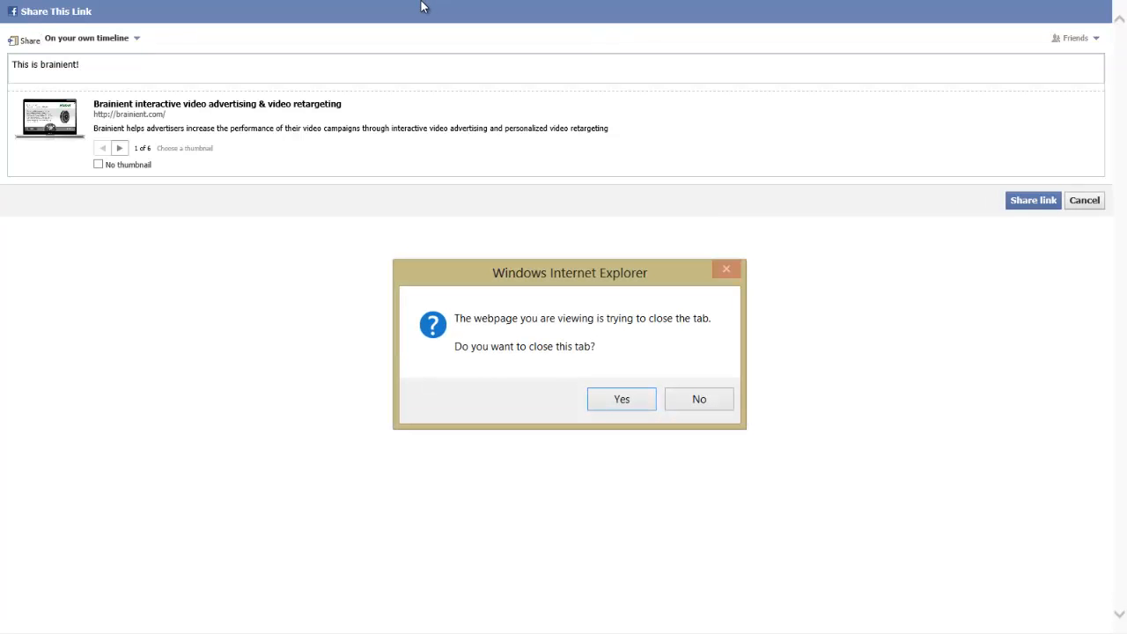
left_click(642, 398)
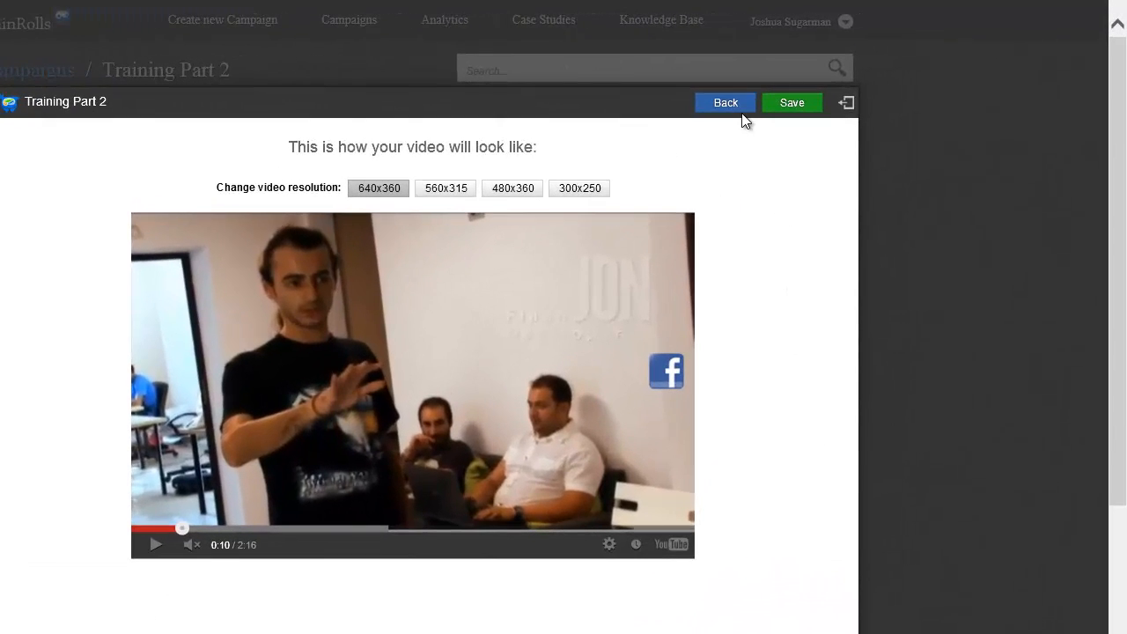
Return to the editor and replace the Share on Facebook app with the Facebook page app
left_click(725, 103)
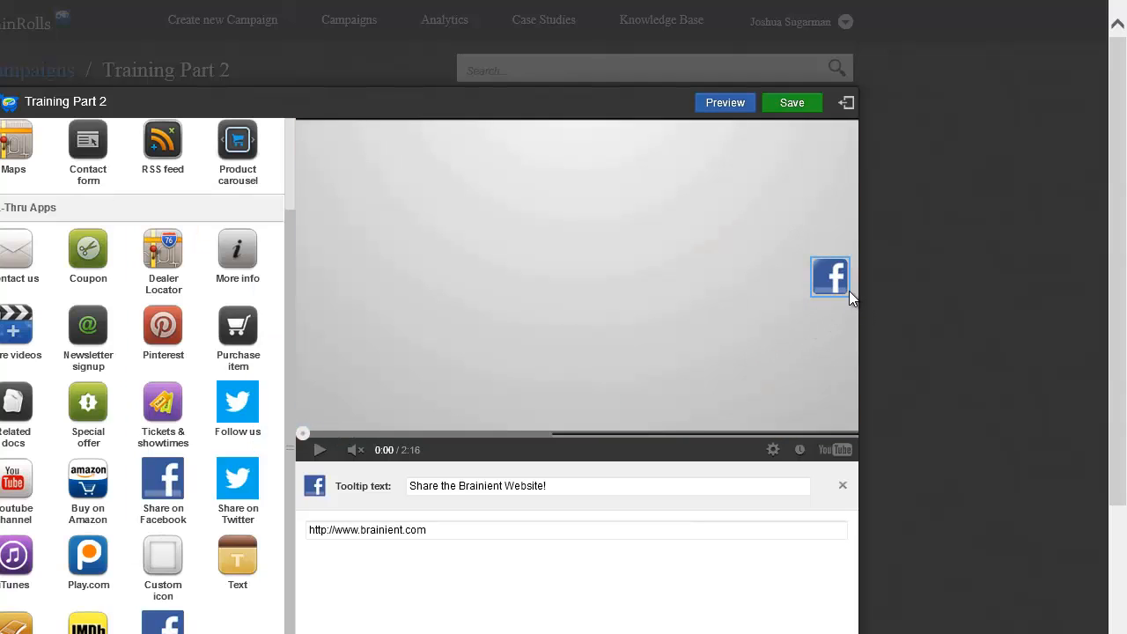
left_click(842, 486)
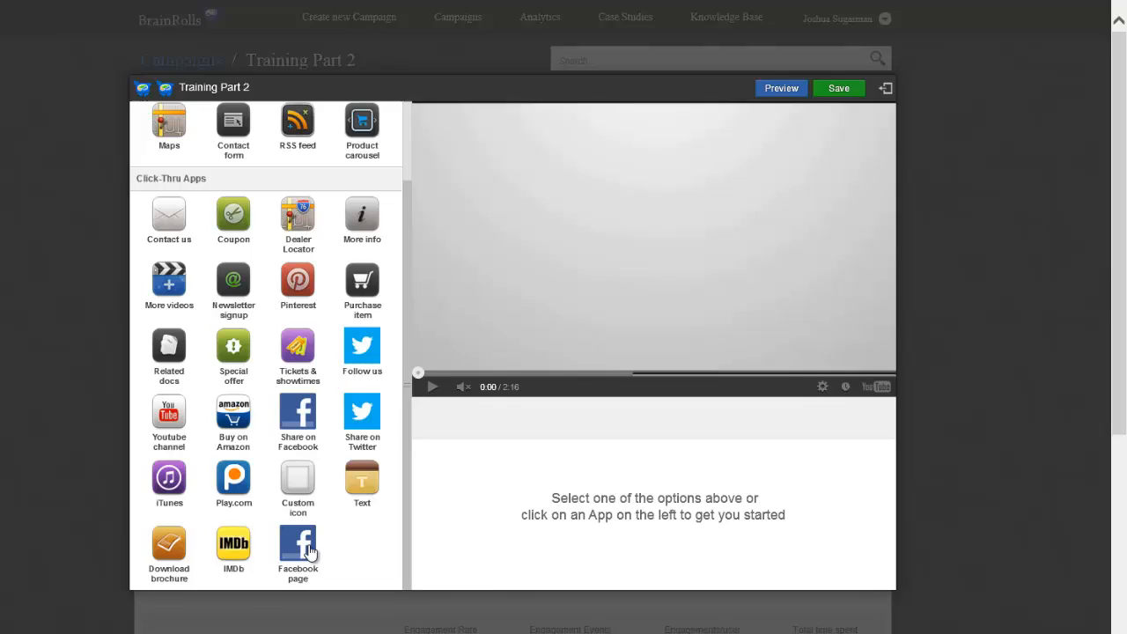
left_click(303, 547)
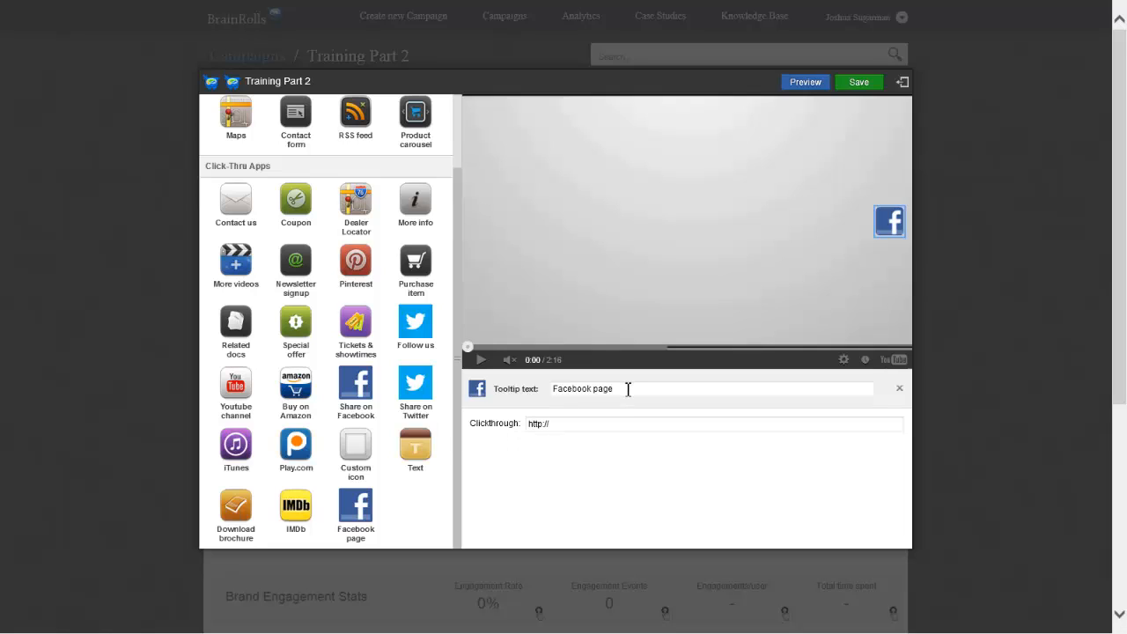
Set the Facebook page app's tooltip text to "Brainient Facebook Page"
left_click_drag(628, 390, 451, 390)
type("Br")
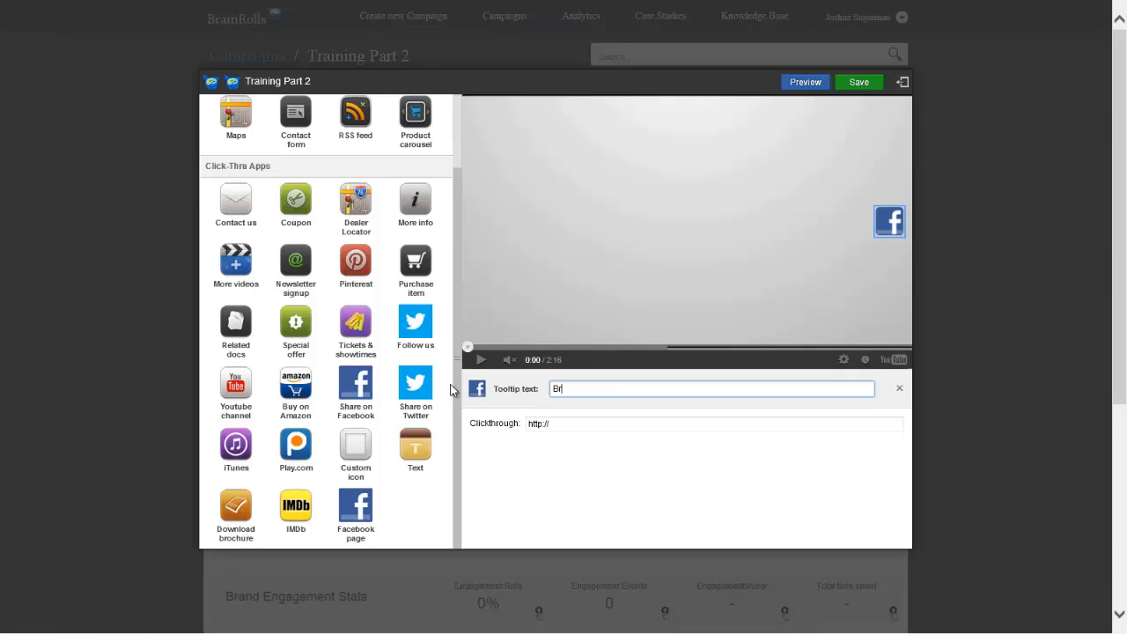
type("ainient Facebook Page")
left_click(621, 432)
left_click(637, 428)
type("www.fa")
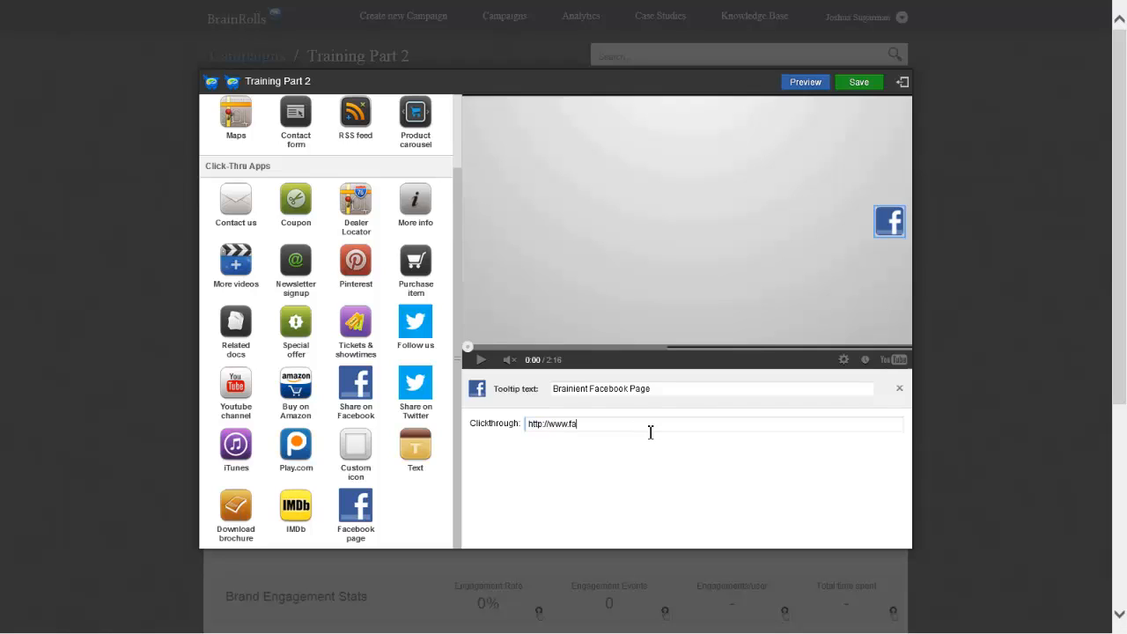
type("cebook.com/brainient")
left_click(865, 82)
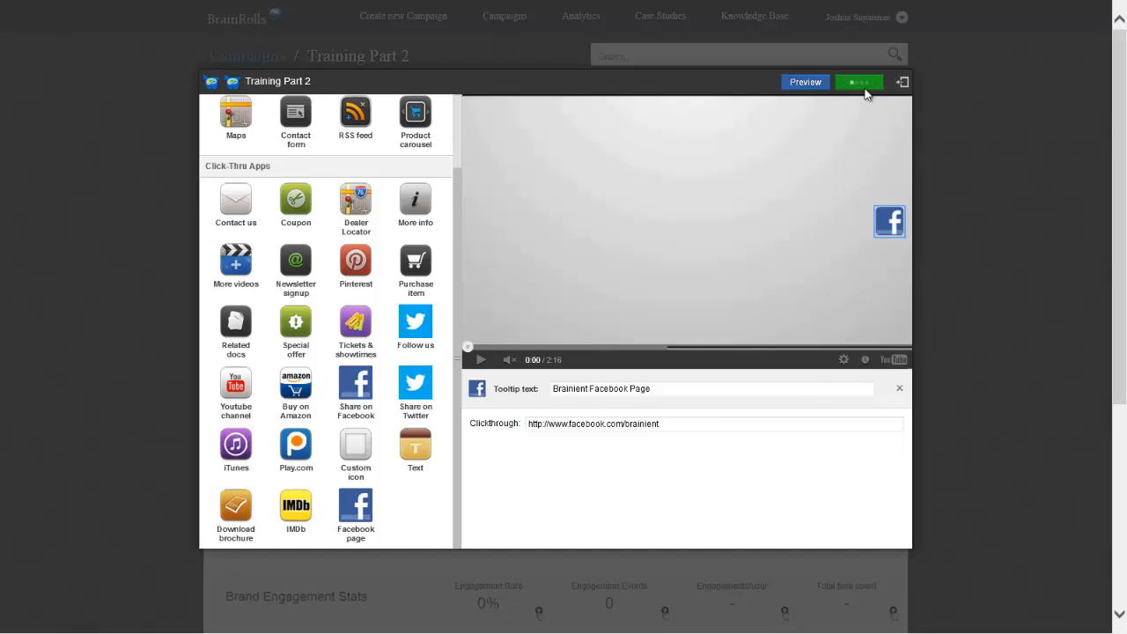
Preview the video, check the page its Facebook icon opens, close that page and return to the editor
left_click(807, 86)
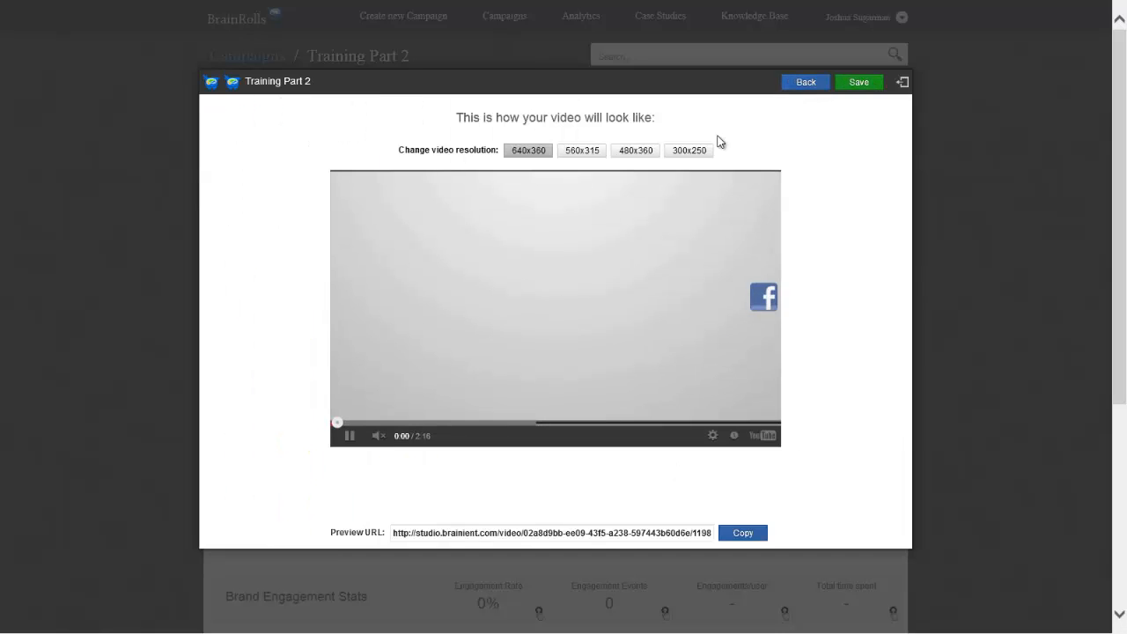
left_click(760, 300)
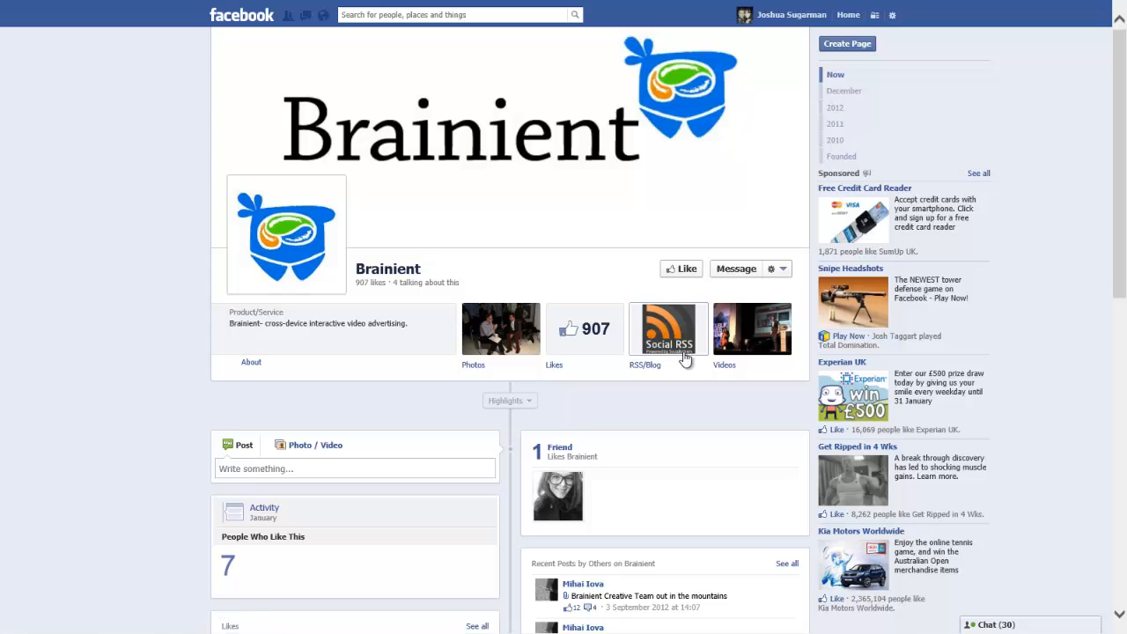
mouse_move(344, 5)
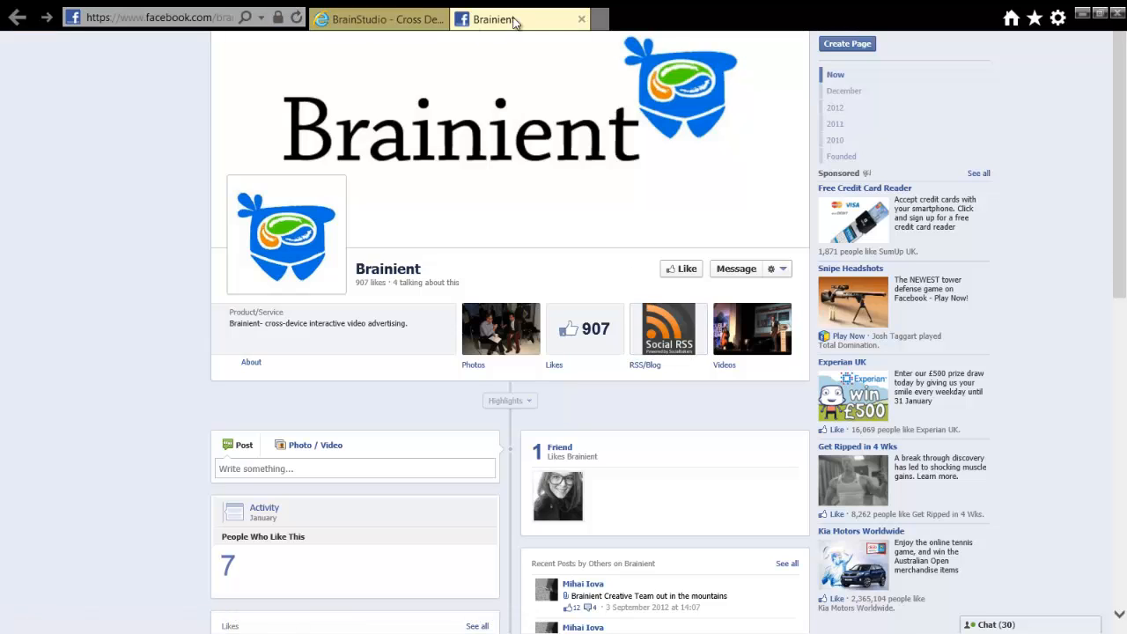
left_click(581, 17)
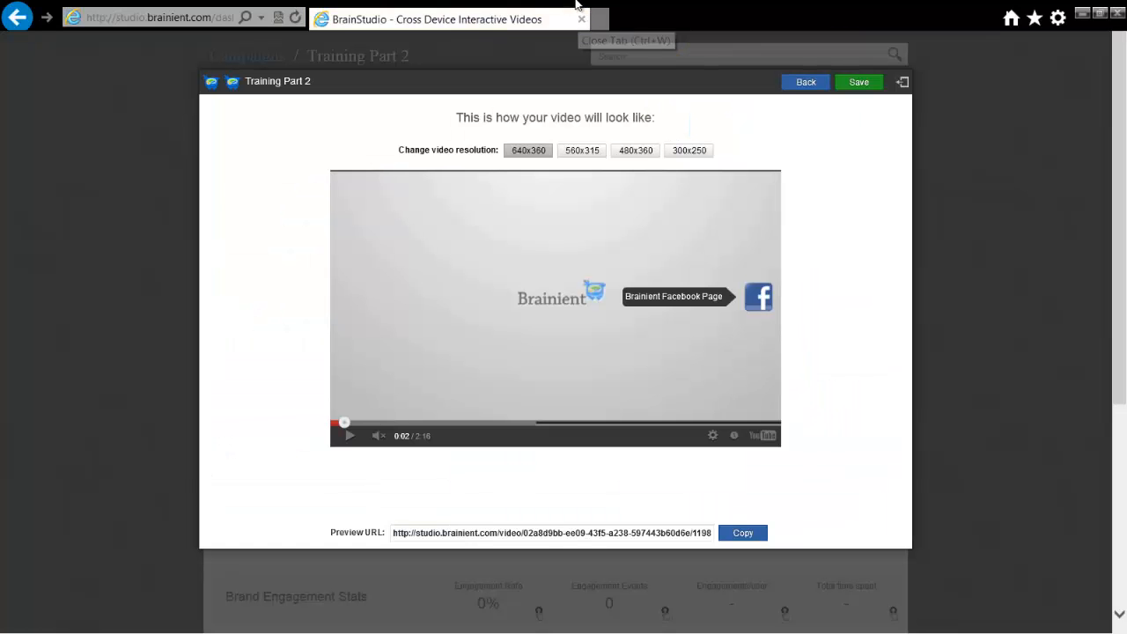
left_click(805, 85)
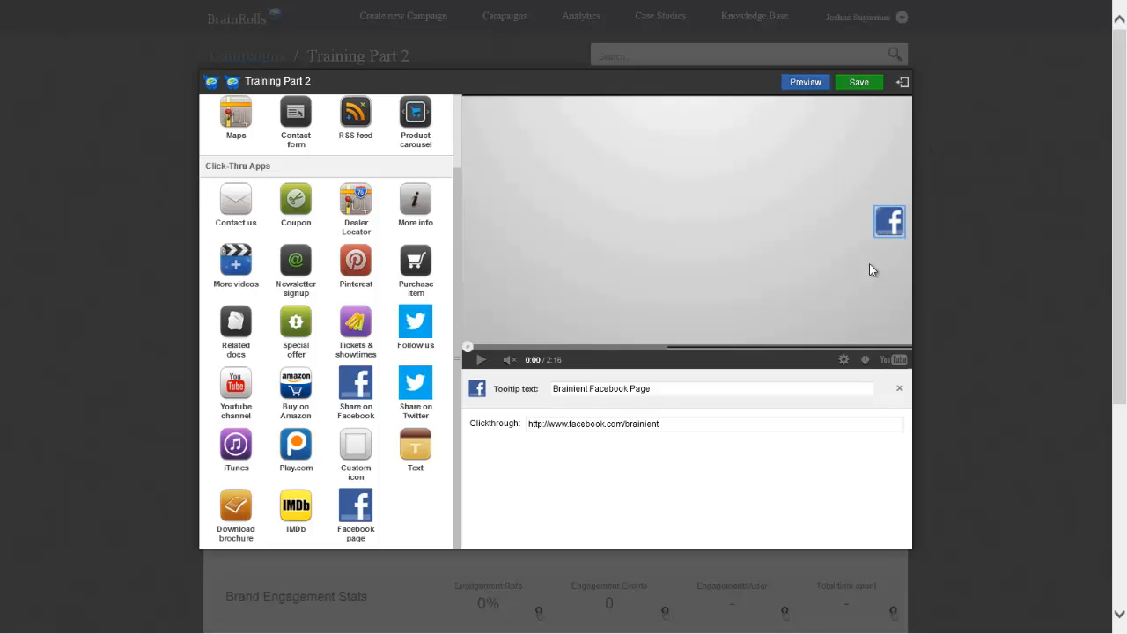
Add the Twitter Follow us app to the video with the tooltip text "Follow Brainient on Twitter"
left_click(422, 326)
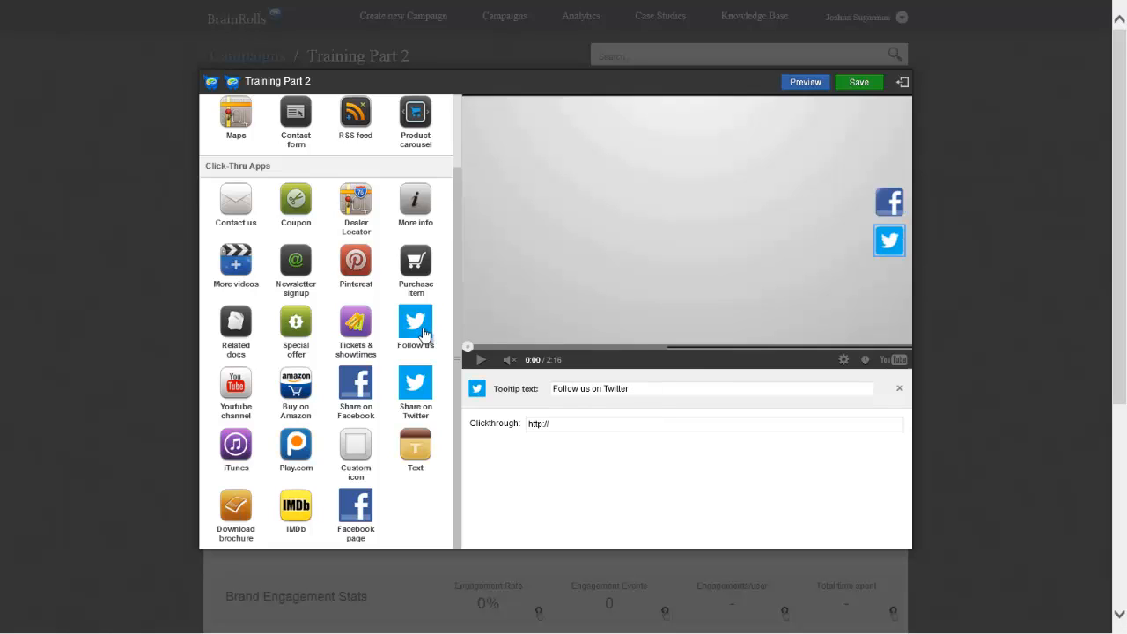
left_click(588, 388)
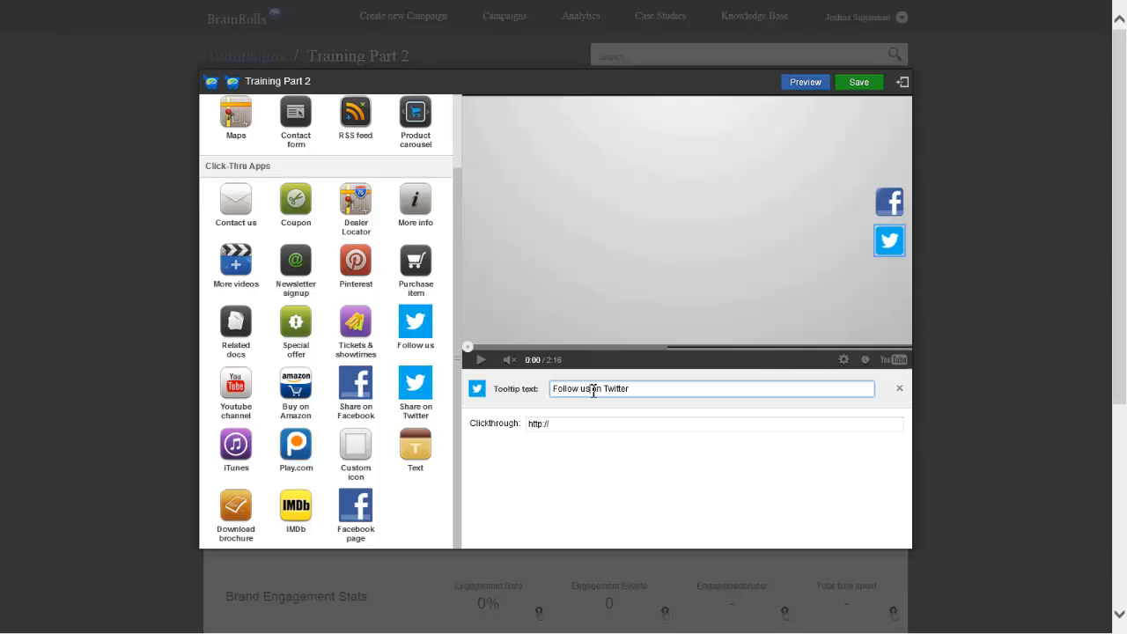
key("BackSpace")
key("BackSpace")
key("BackSpace")
type("Brainient")
left_click(644, 430)
left_click(649, 430)
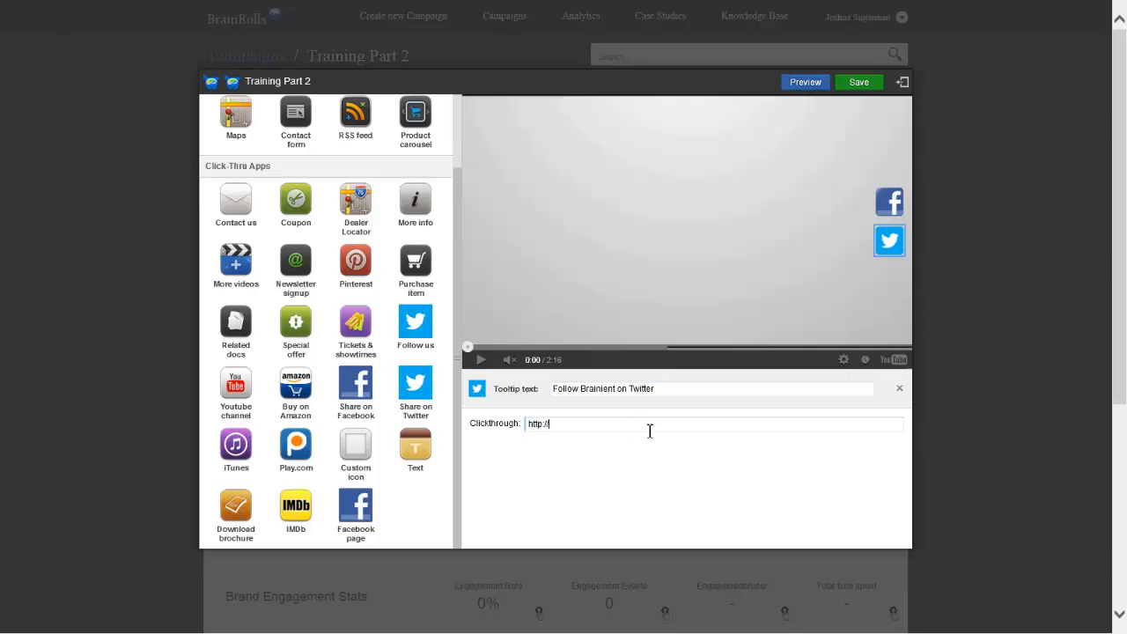
type("www.twitter.com/Brainient")
Add the Share on Twitter app to the video with the tooltip text "Share Brainient Twitter"
left_click(415, 393)
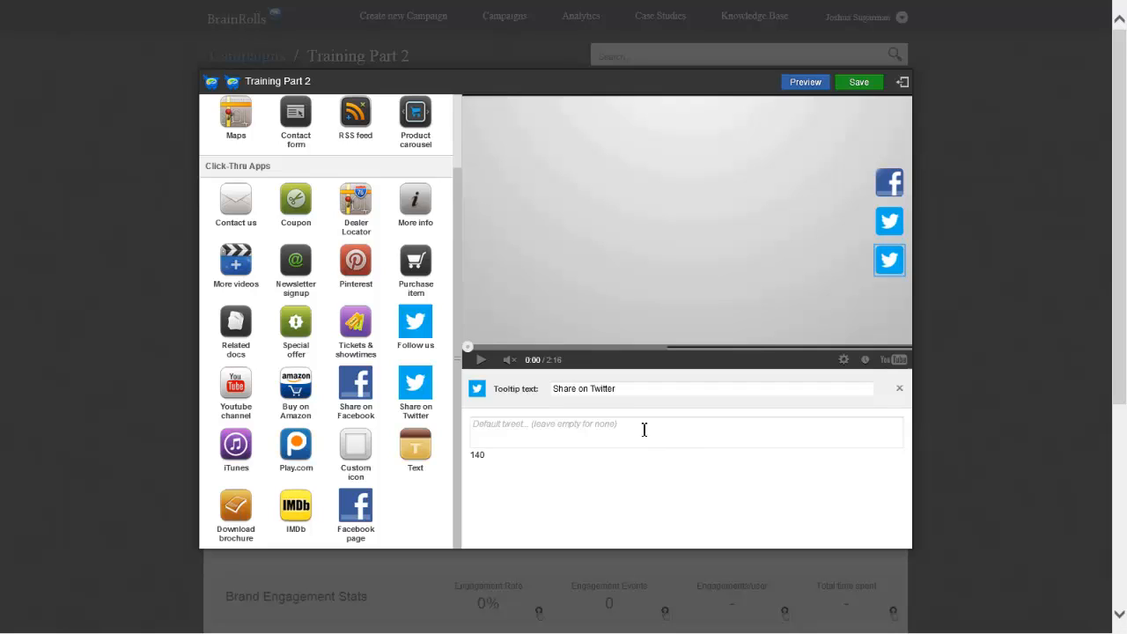
left_click(593, 393)
left_click(588, 392)
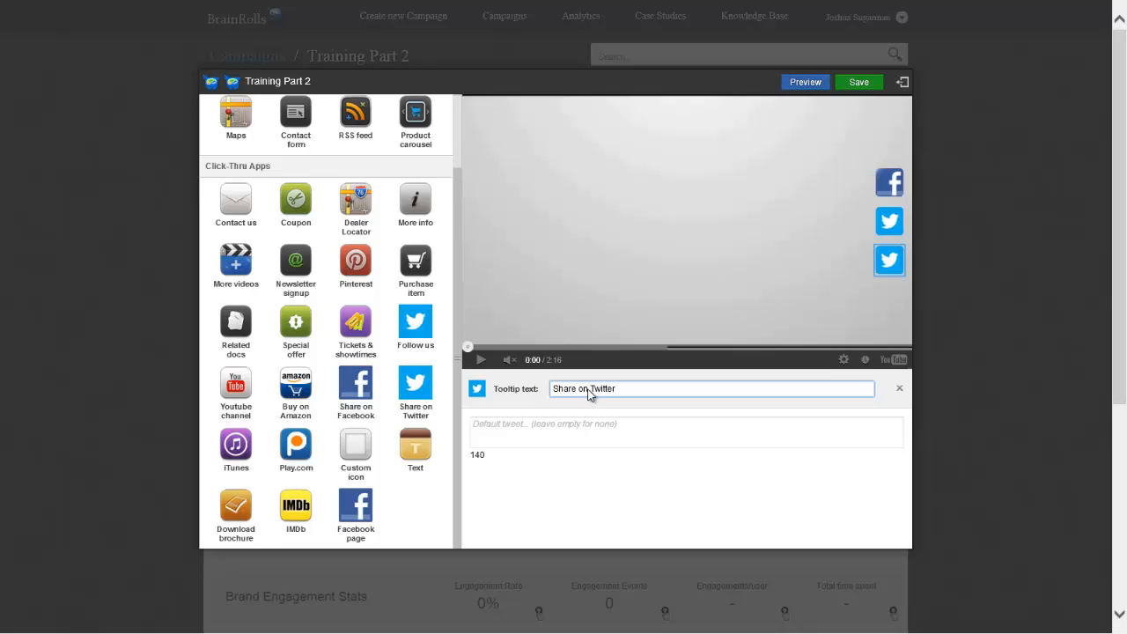
key("BackSpace")
key("BackSpace")
type("Brainient")
left_click(619, 438)
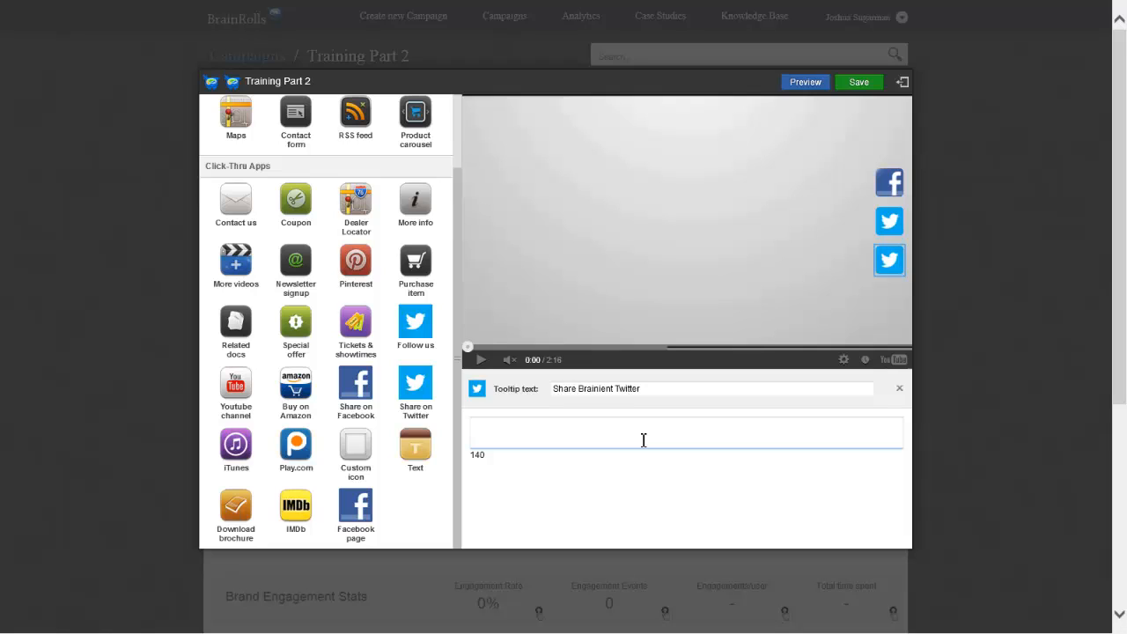
type("Hey, check out this really cool webs")
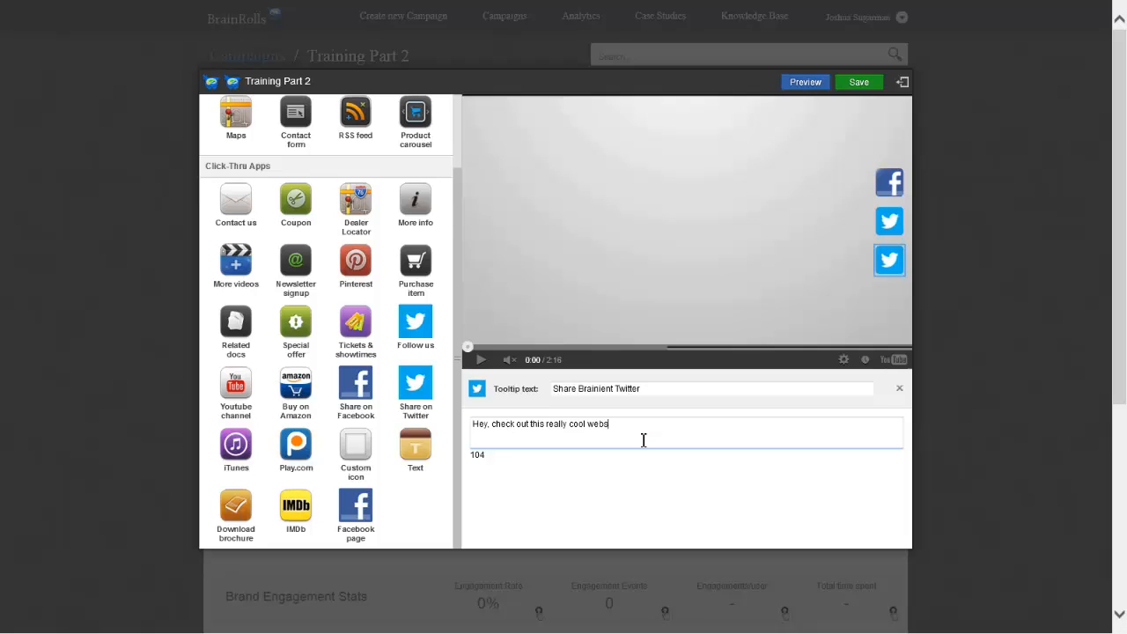
type("ite: www.brainient.com #verycool")
Save the campaign and preview the video with its Facebook and Twitter icons
left_click(858, 82)
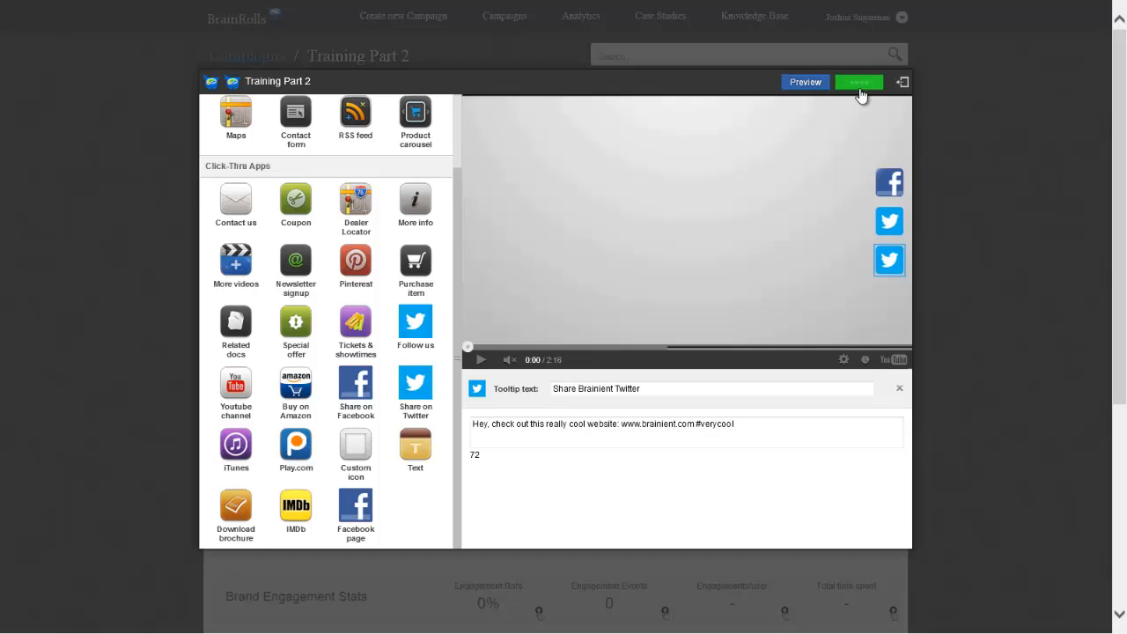
left_click(804, 81)
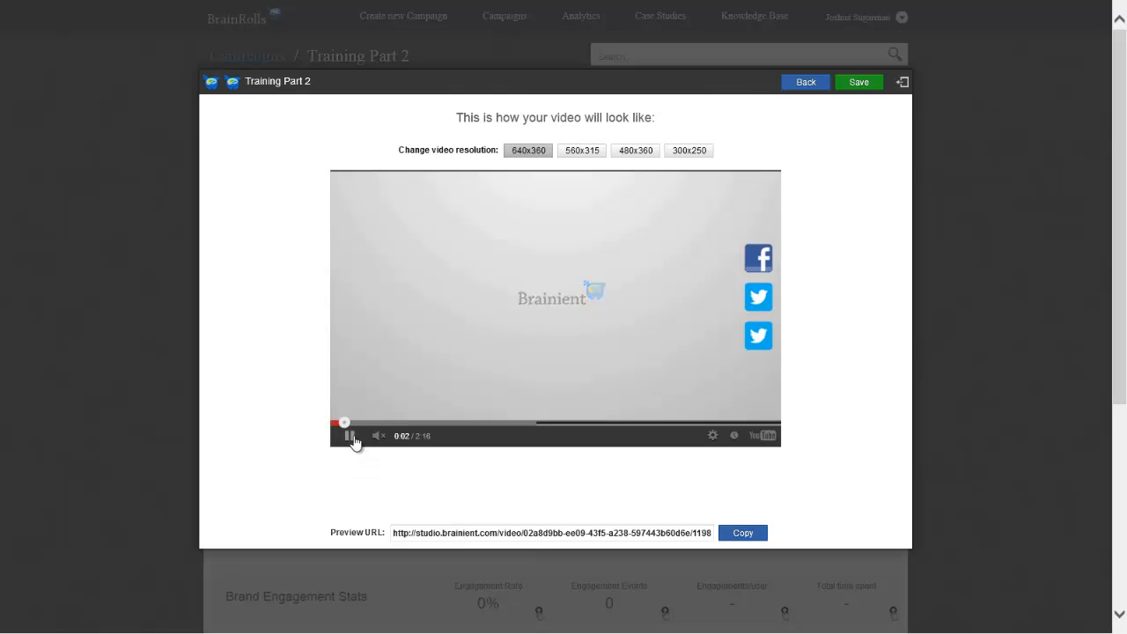
Pause the preview, test the Follow us icon's link to the Brainient Twitter page, and return to the preview
left_click(353, 442)
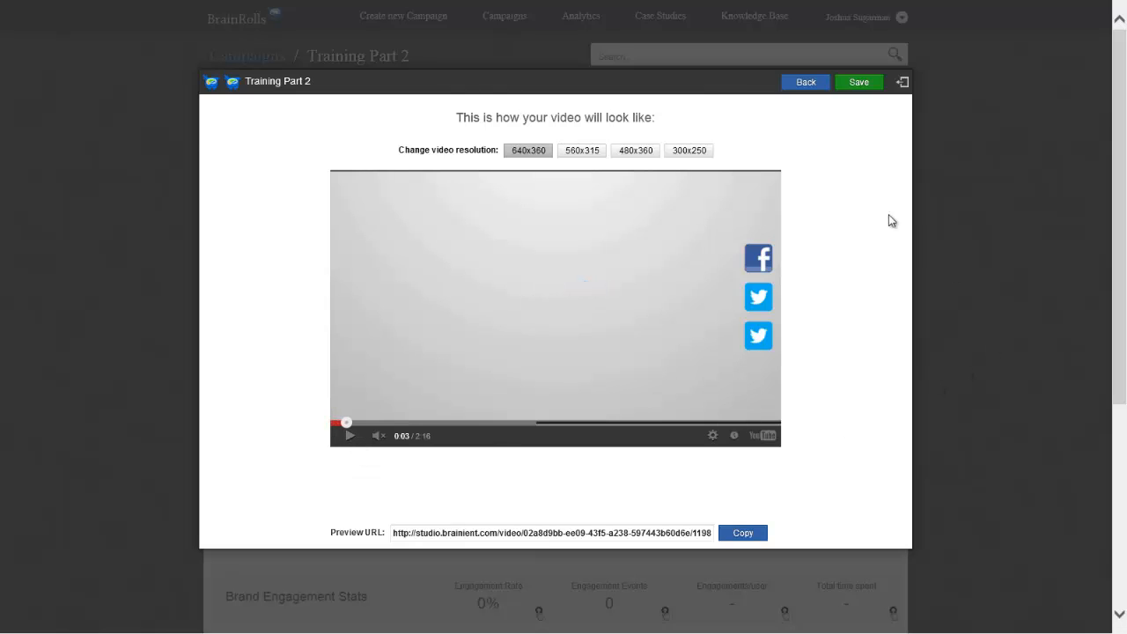
left_click(756, 298)
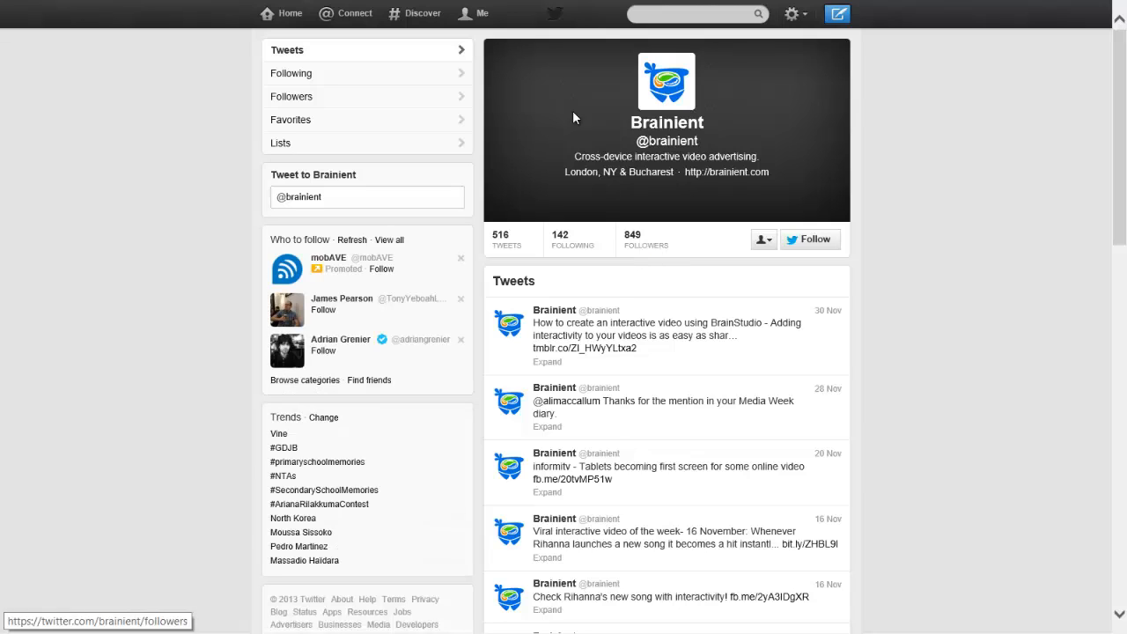
mouse_move(454, 5)
left_click(414, 19)
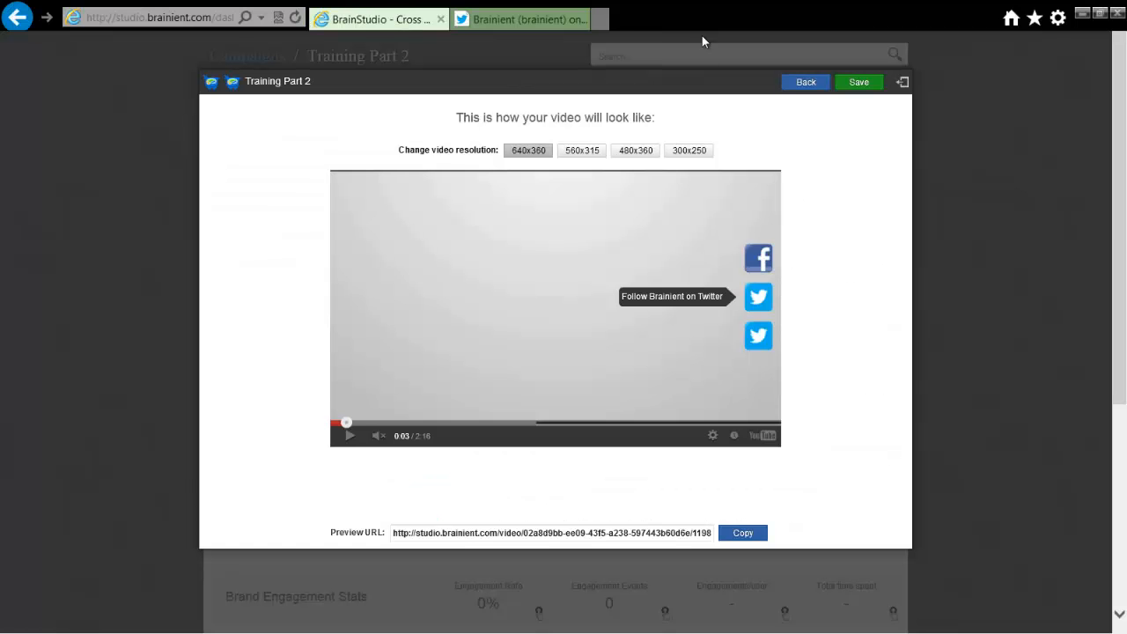
Test the Share on Twitter icon, check its prefilled tweet page, and return to the campaign preview
left_click(759, 340)
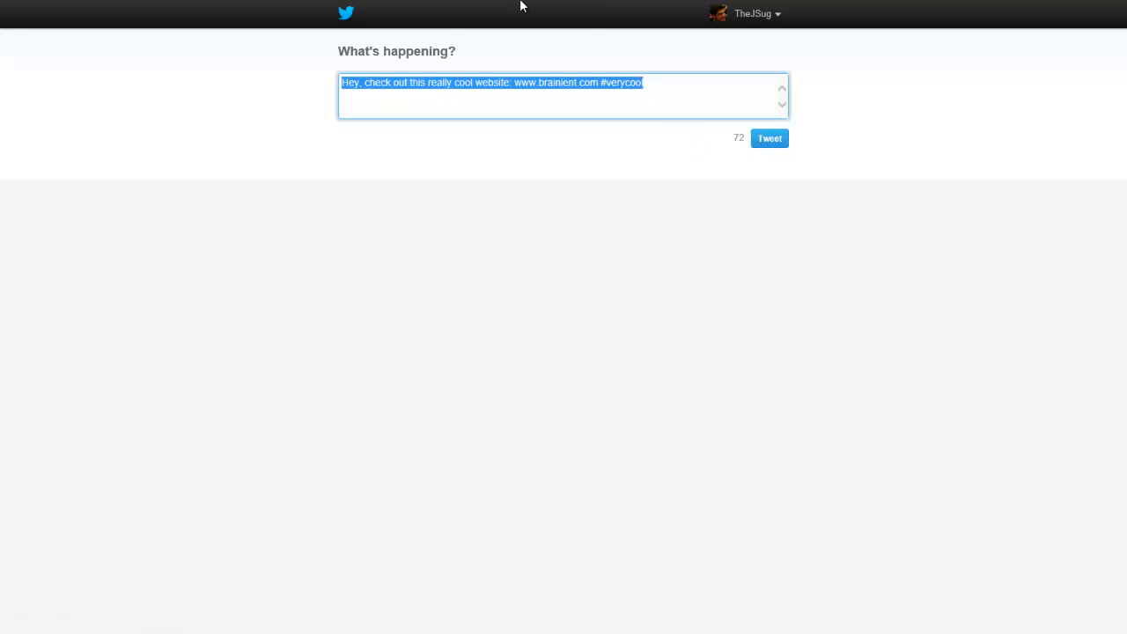
mouse_move(602, 7)
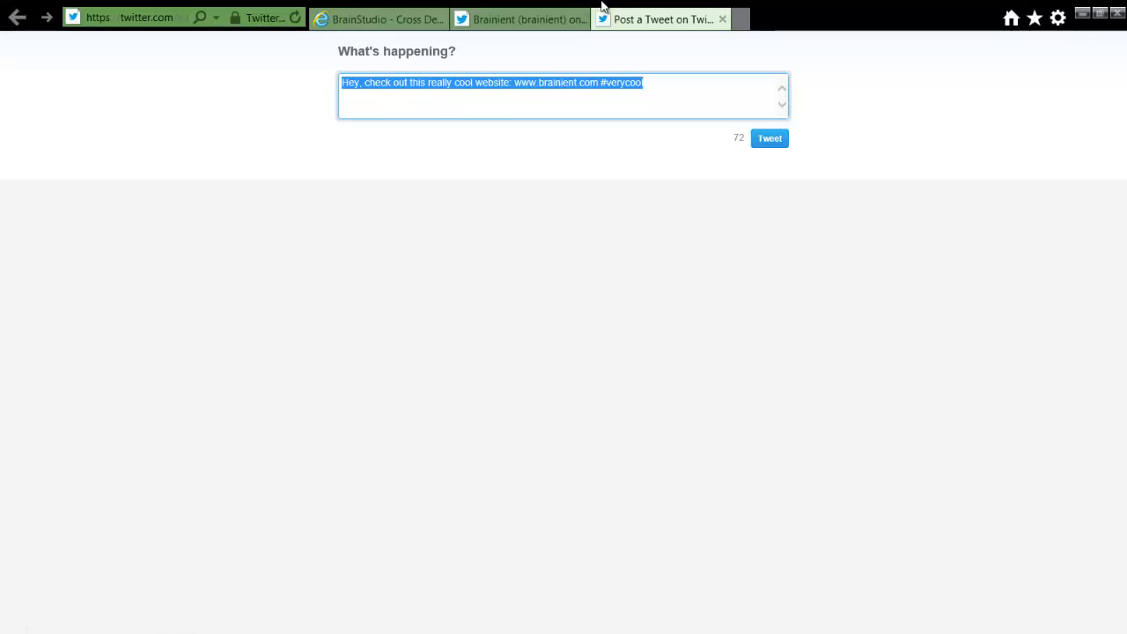
left_click(379, 19)
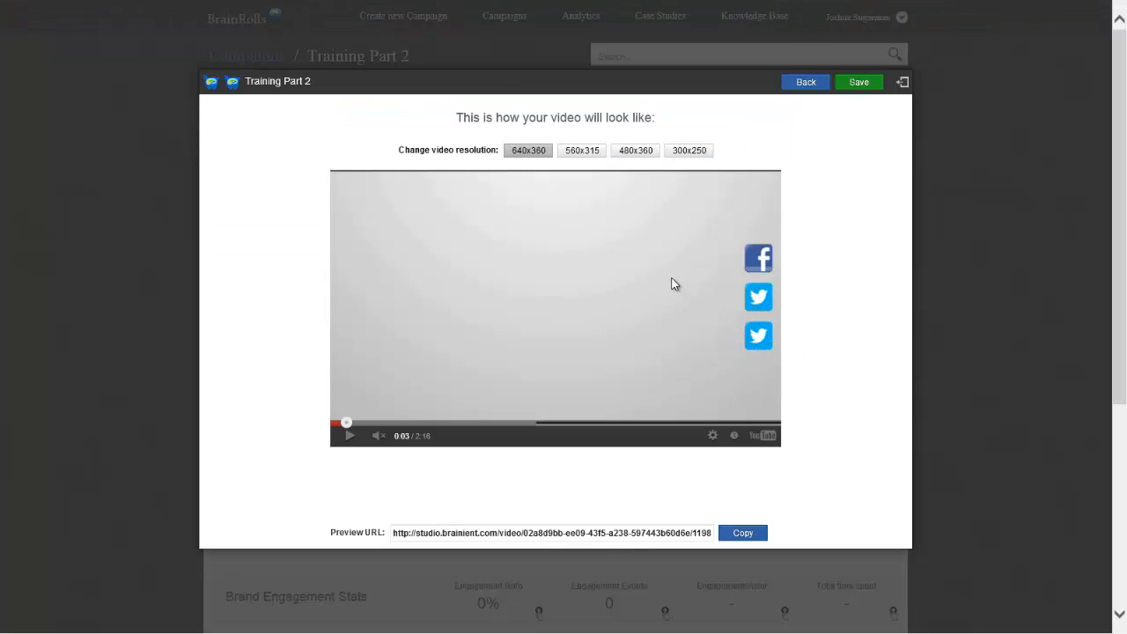
Go back to editing the campaign and remove both Twitter apps and the Facebook page app from the video
left_click(803, 83)
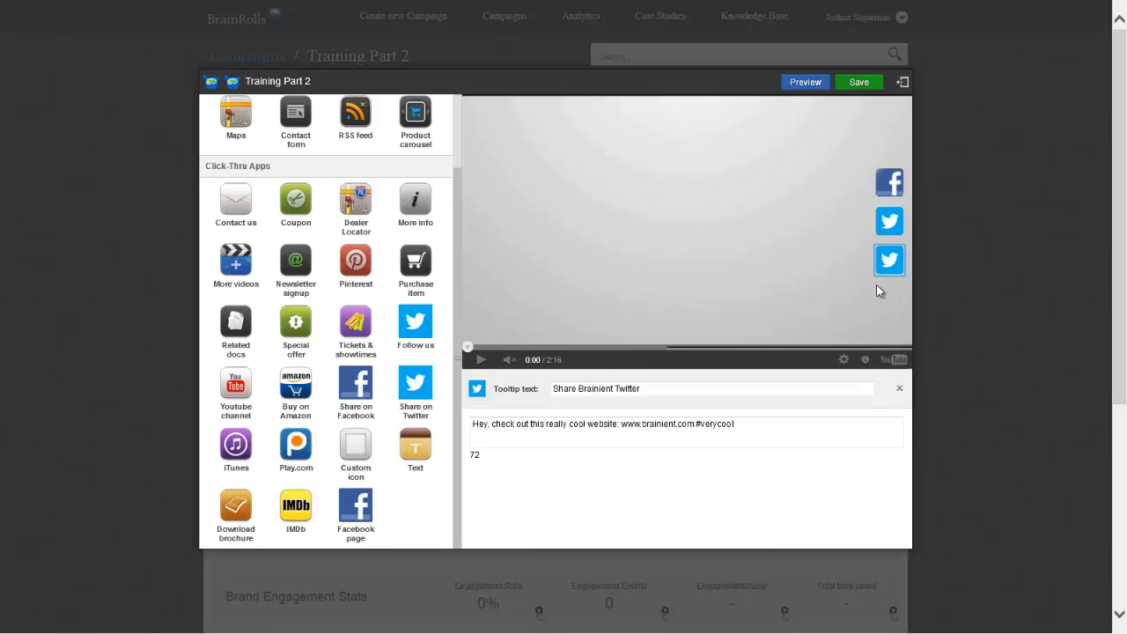
left_click(899, 389)
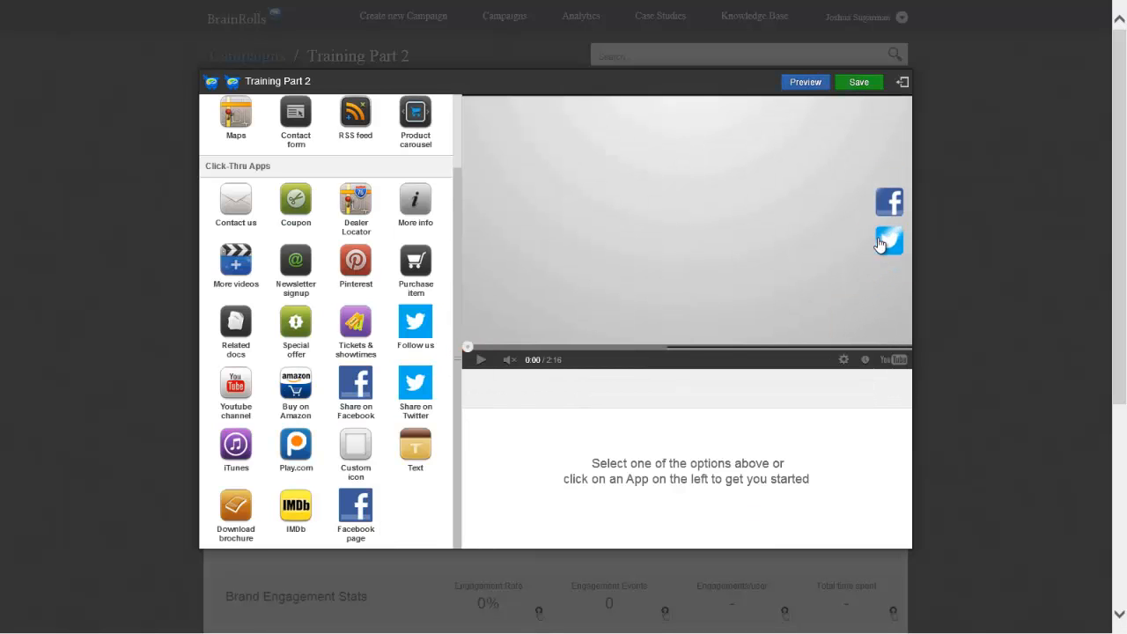
left_click(879, 244)
left_click(899, 389)
left_click(888, 221)
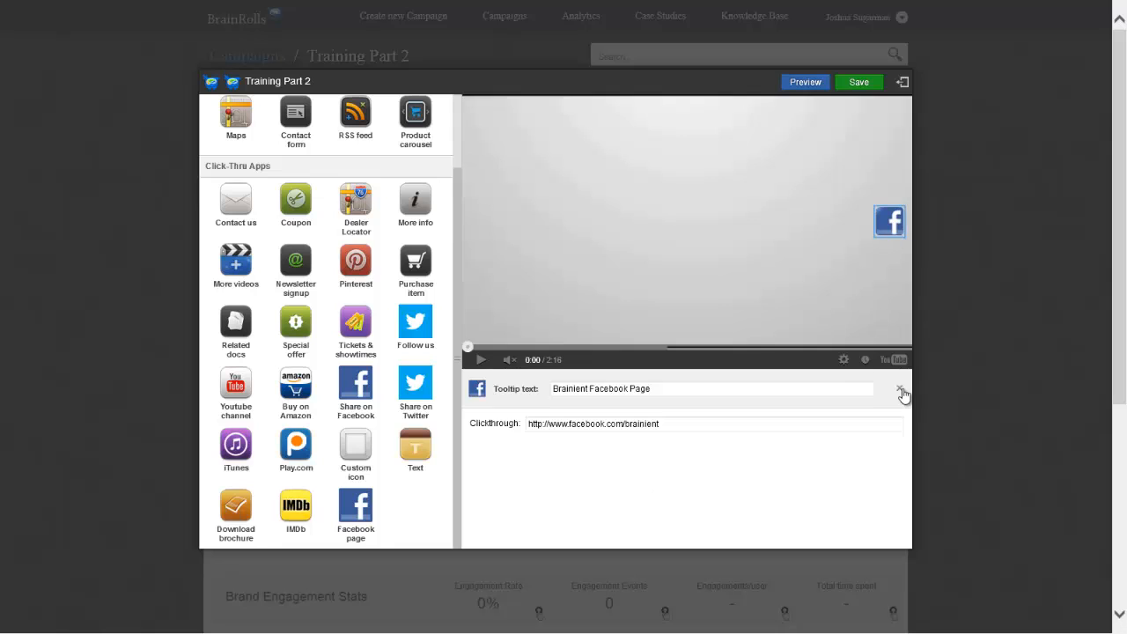
left_click(899, 388)
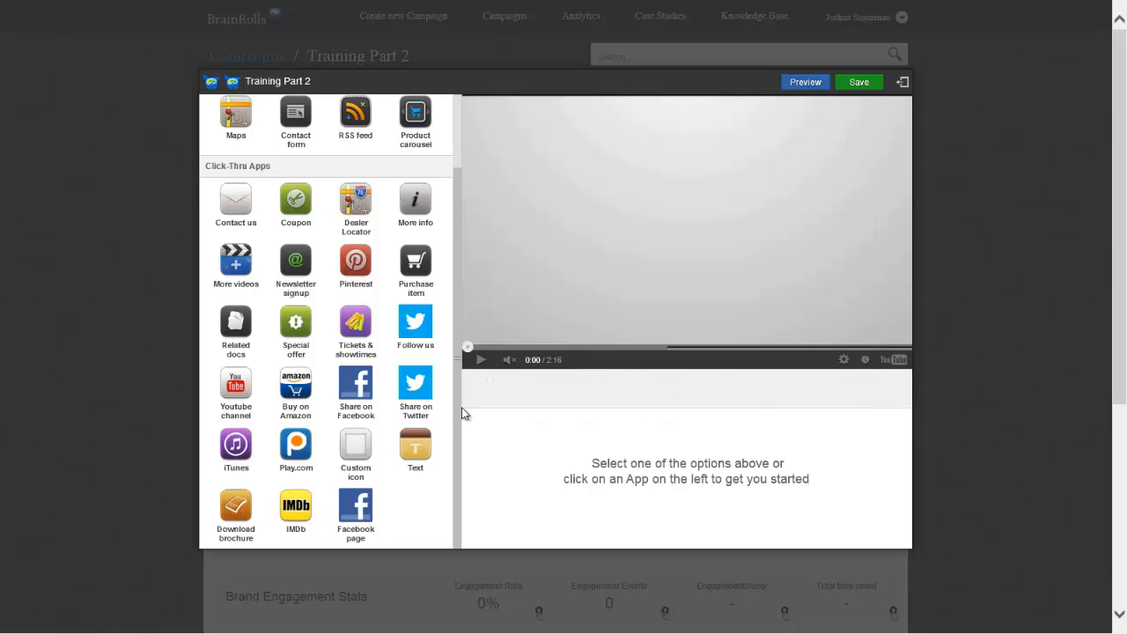
mouse_move(457, 414)
left_mouse_down()
mouse_move(459, 369)
mouse_move(446, 412)
left_mouse_up()
left_click(297, 387)
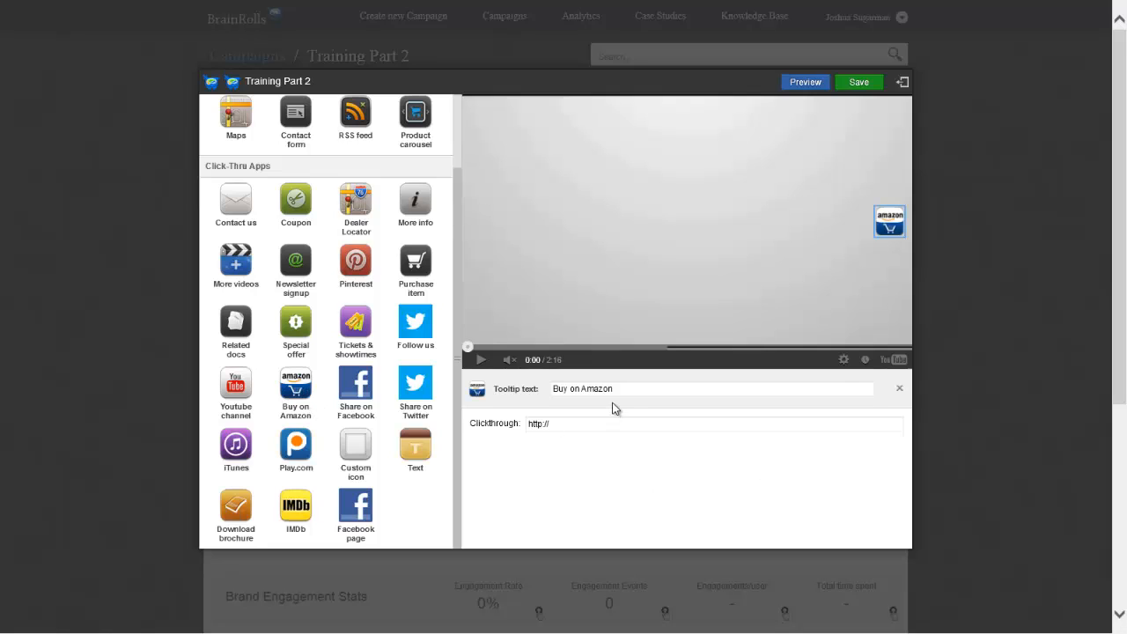
left_click(599, 424)
type("www.amazon.com")
left_click(235, 387)
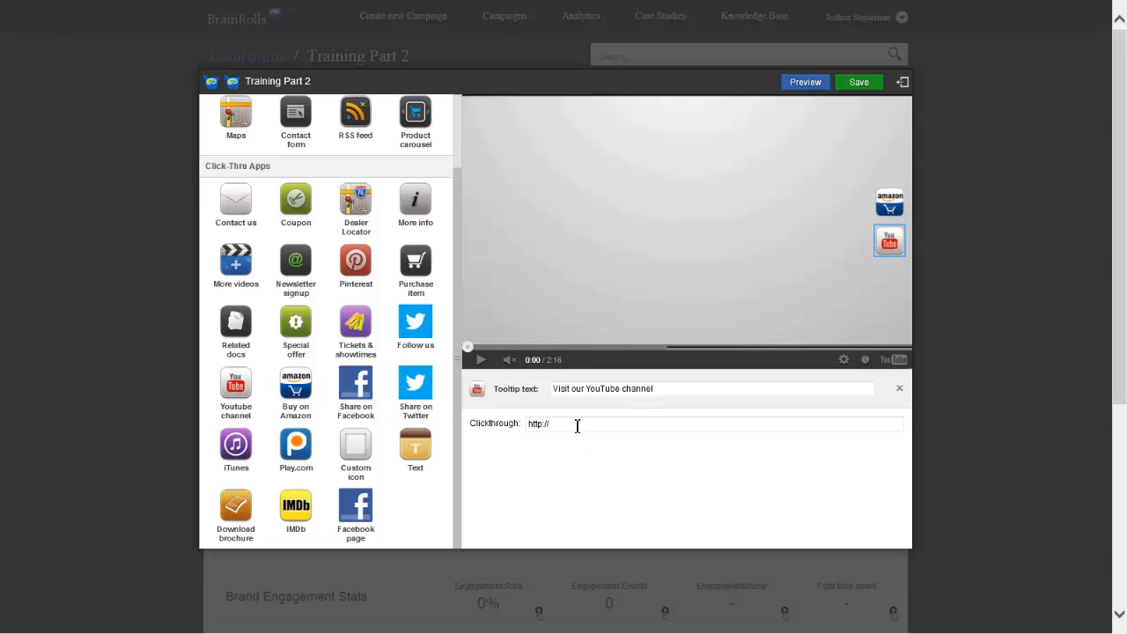
left_click(617, 428)
left_click(617, 428)
type("www.youtube.com/brainient")
Try adding a Custom icon app, and remove it along with the Youtube channel and Buy on Amazon apps
left_click(363, 451)
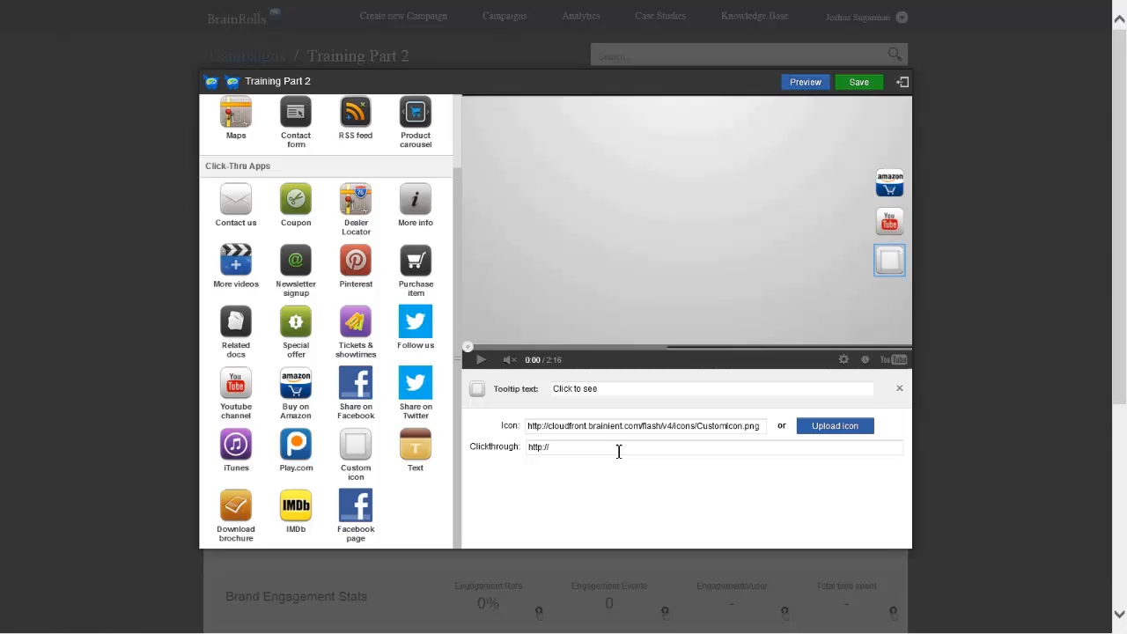
left_click(899, 388)
left_click(889, 242)
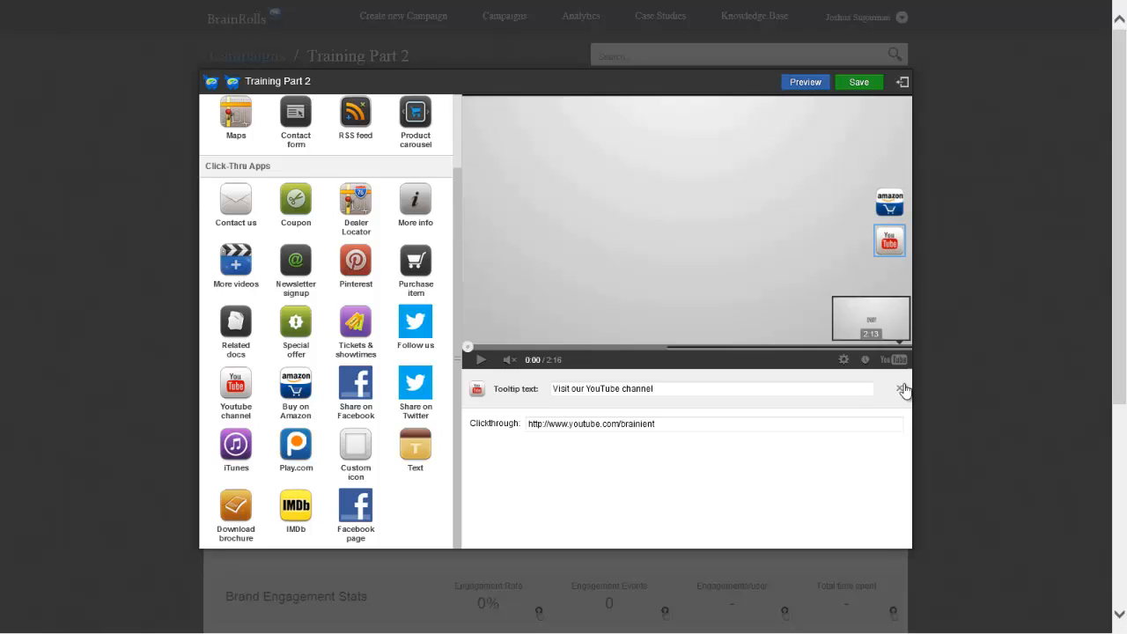
left_click(898, 388)
left_click(889, 221)
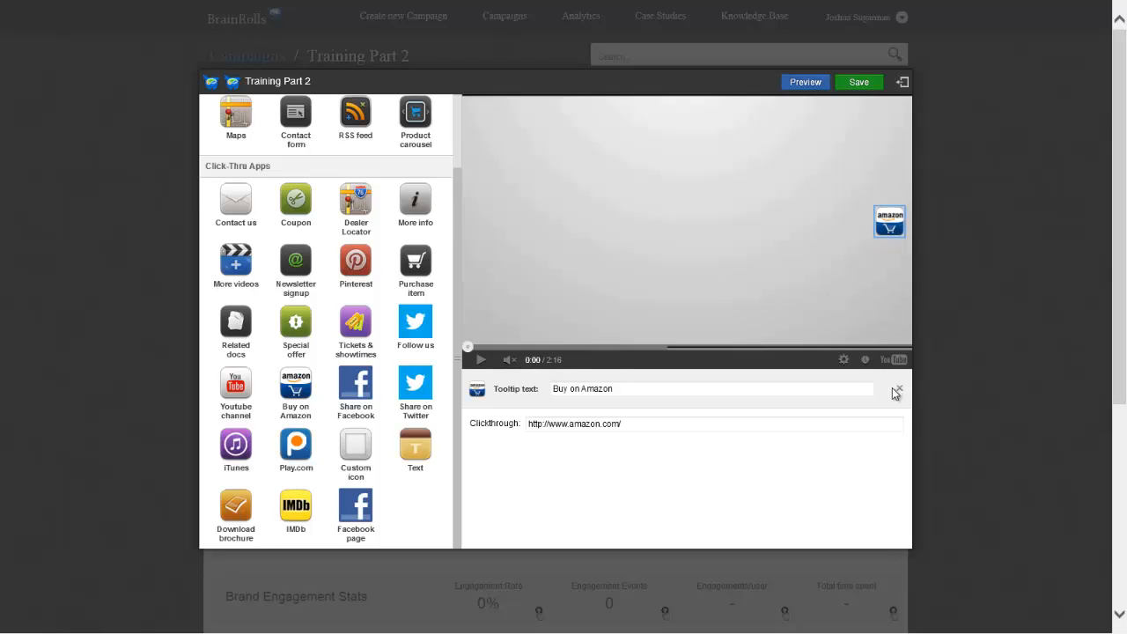
left_click(896, 389)
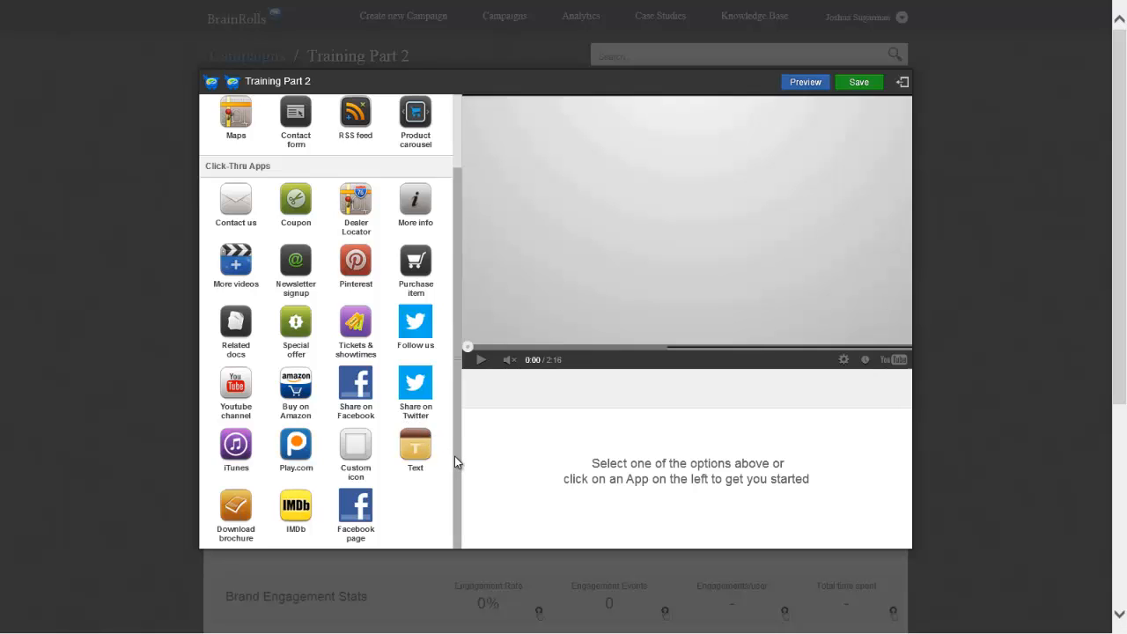
Add the Youtube Gallery engagement app to the video with the tooltip text "Watch other Brainient videos"
left_click_drag(454, 456, 435, 390)
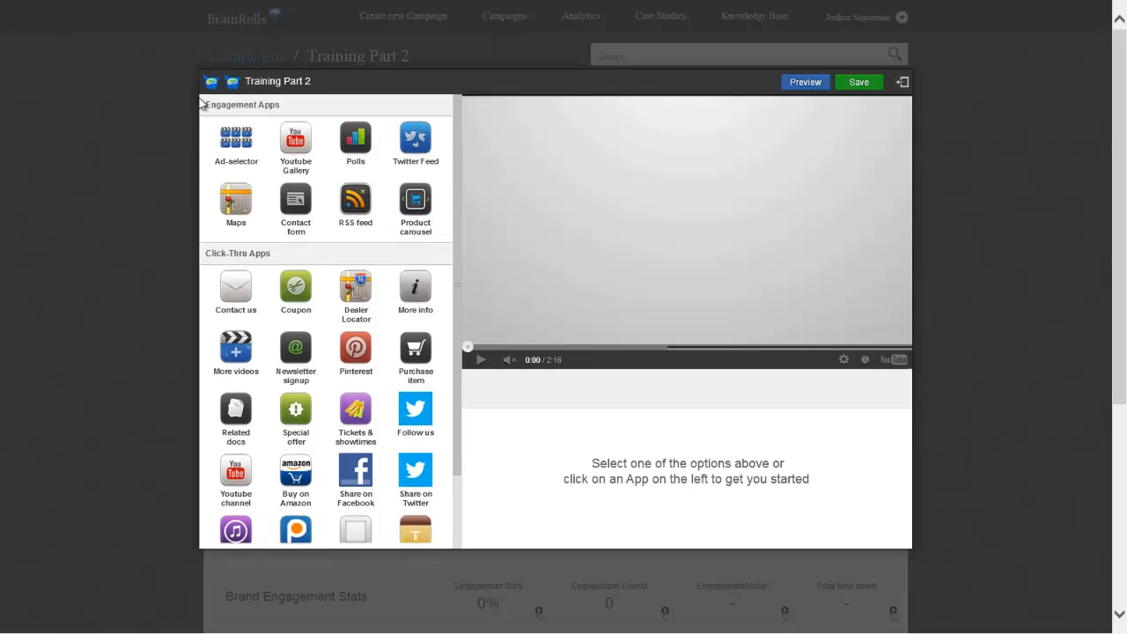
left_click(302, 134)
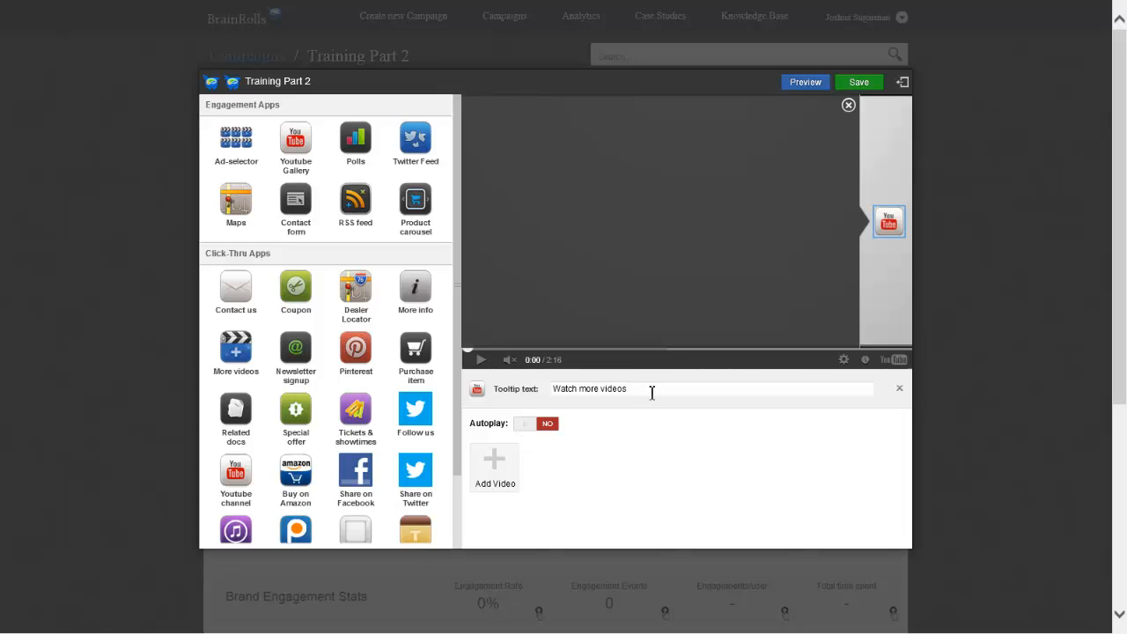
left_click_drag(640, 389, 507, 393)
type("W")
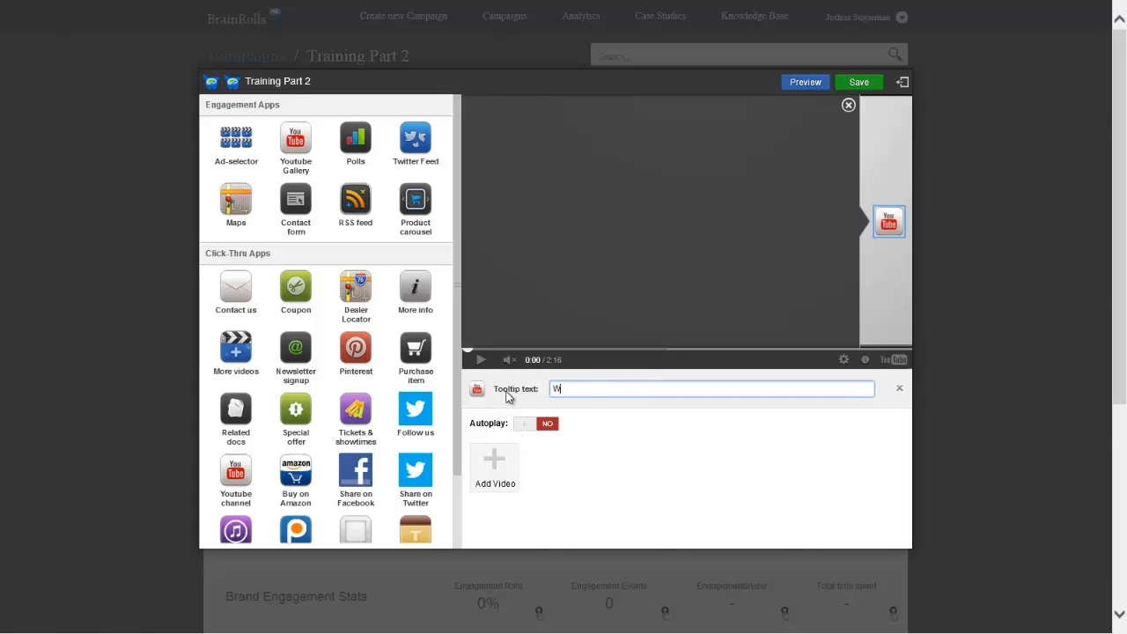
type("atch other Brainient videos")
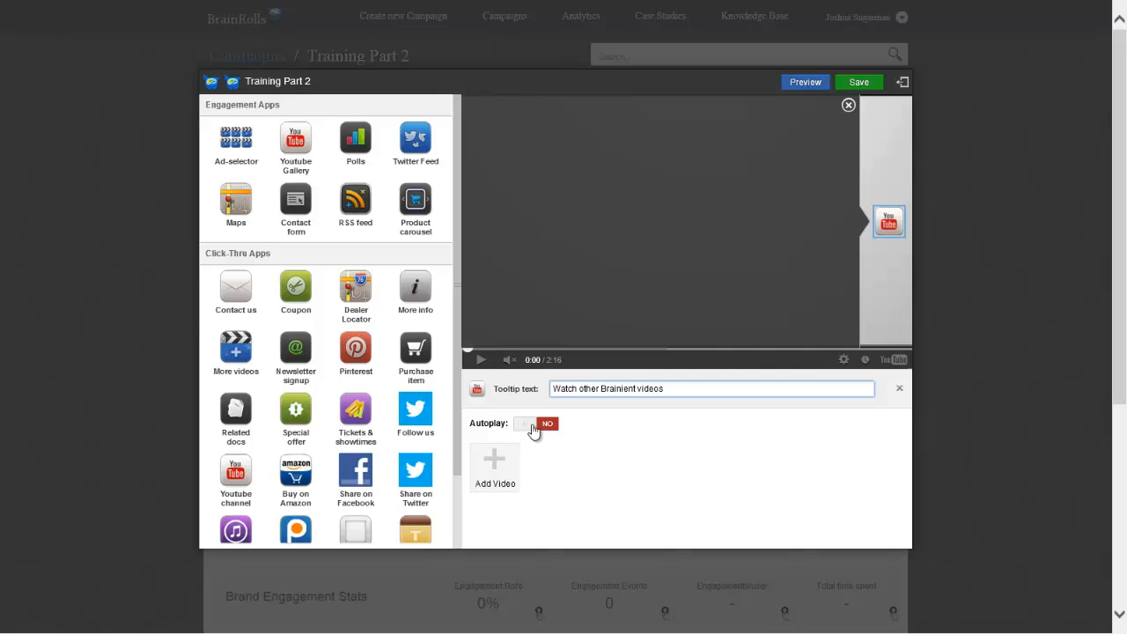
left_click(504, 473)
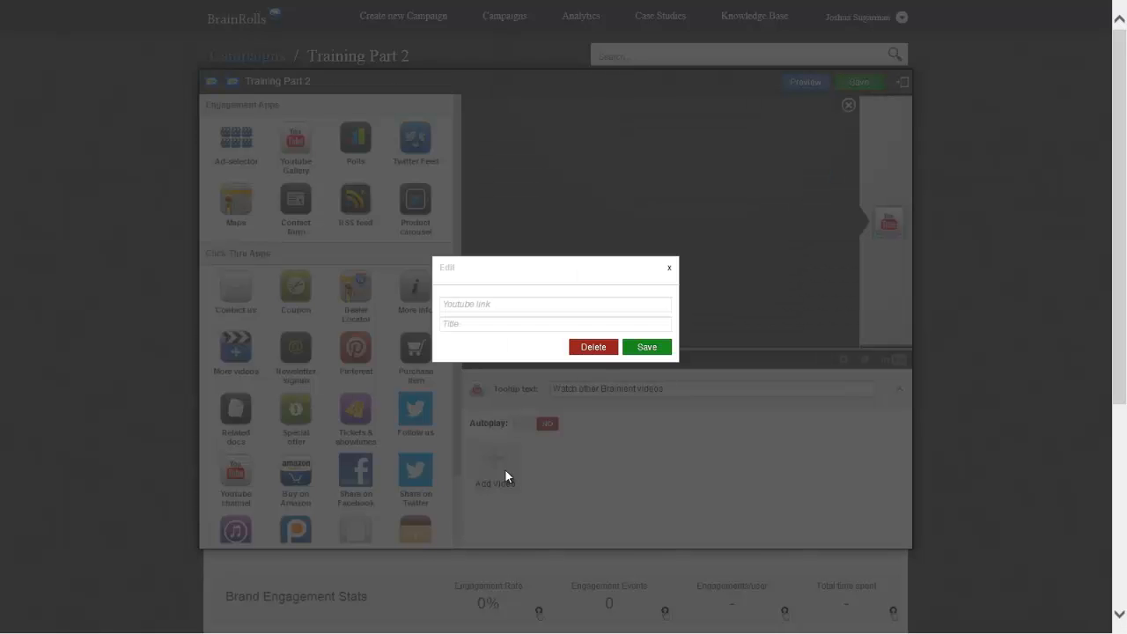
left_click(558, 304)
type("http://www.youtube.com/watch?v=17rEfcswE1g")
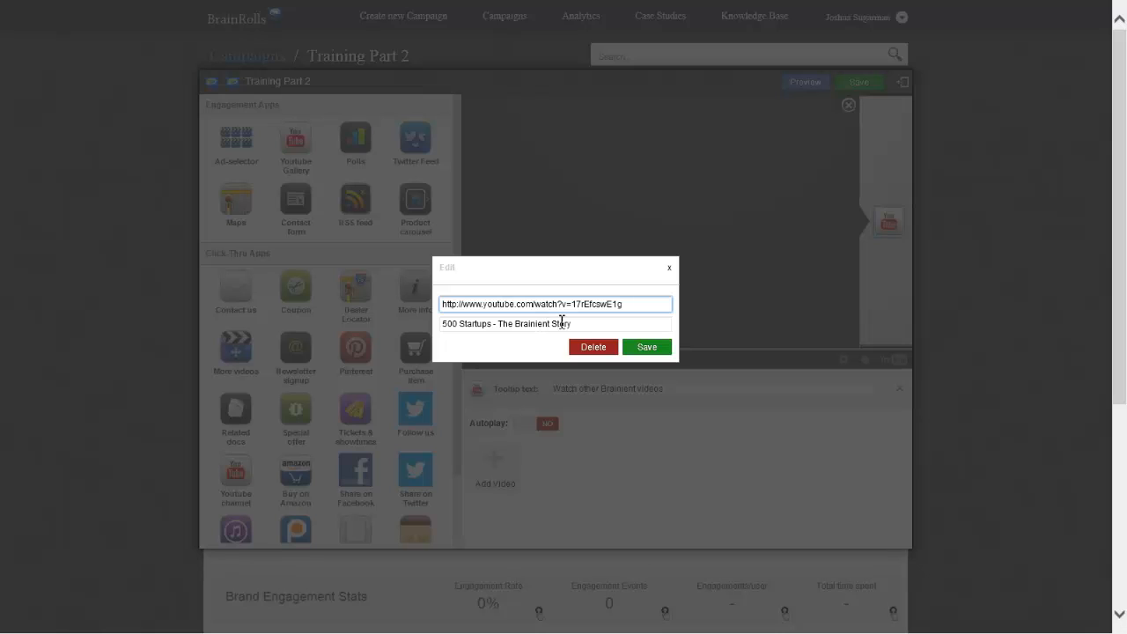
left_click(607, 323)
triple_click(607, 323)
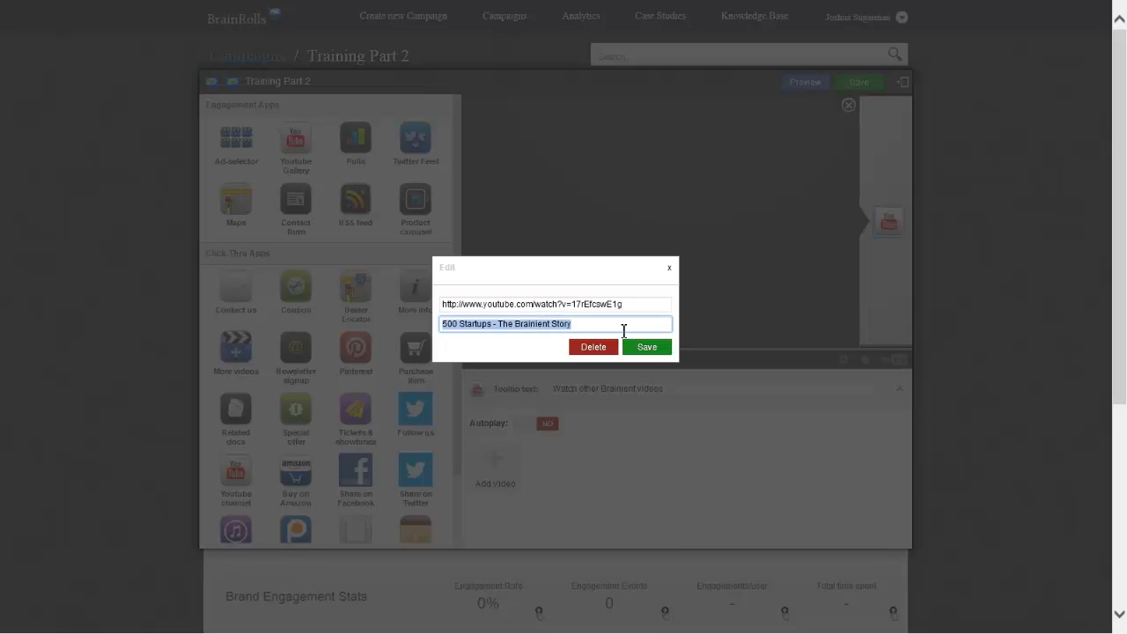
left_click_drag(627, 328, 344, 315)
type("Ho")
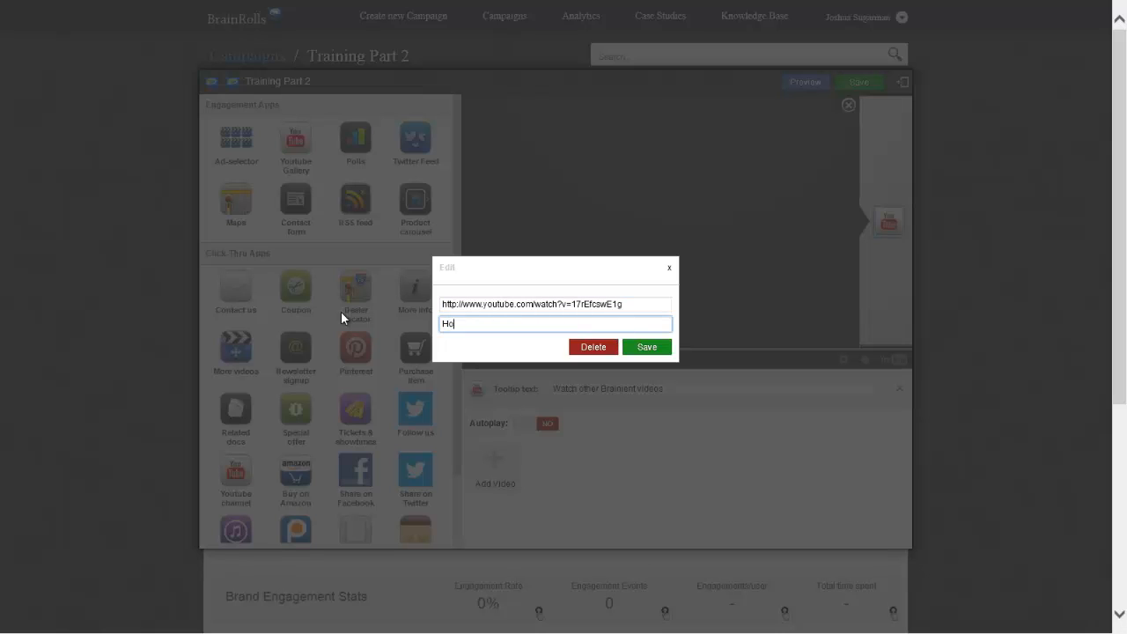
type("w Brainient Started")
left_click(647, 347)
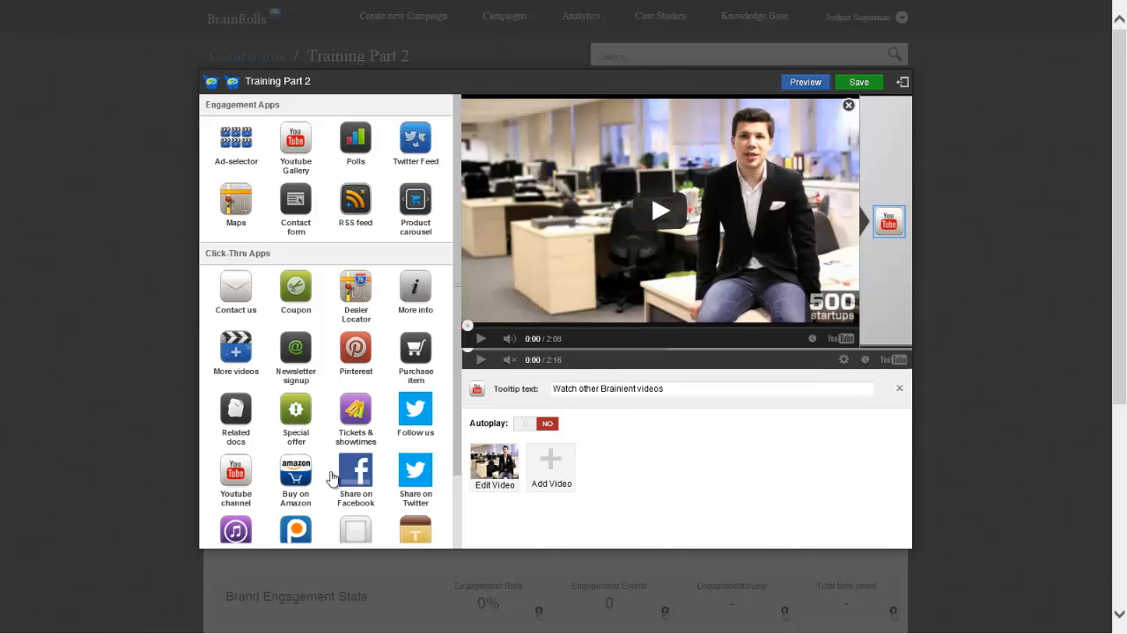
left_click(555, 468)
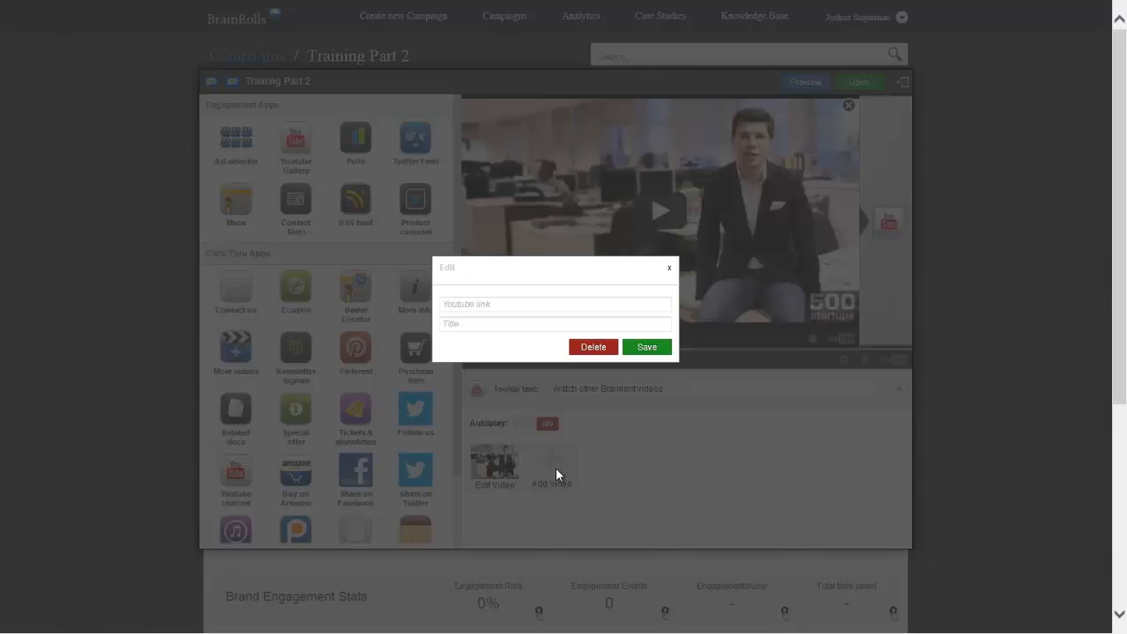
left_click(515, 305)
type("http://www.youtube.com/watch?v=b2AWVcuKryM")
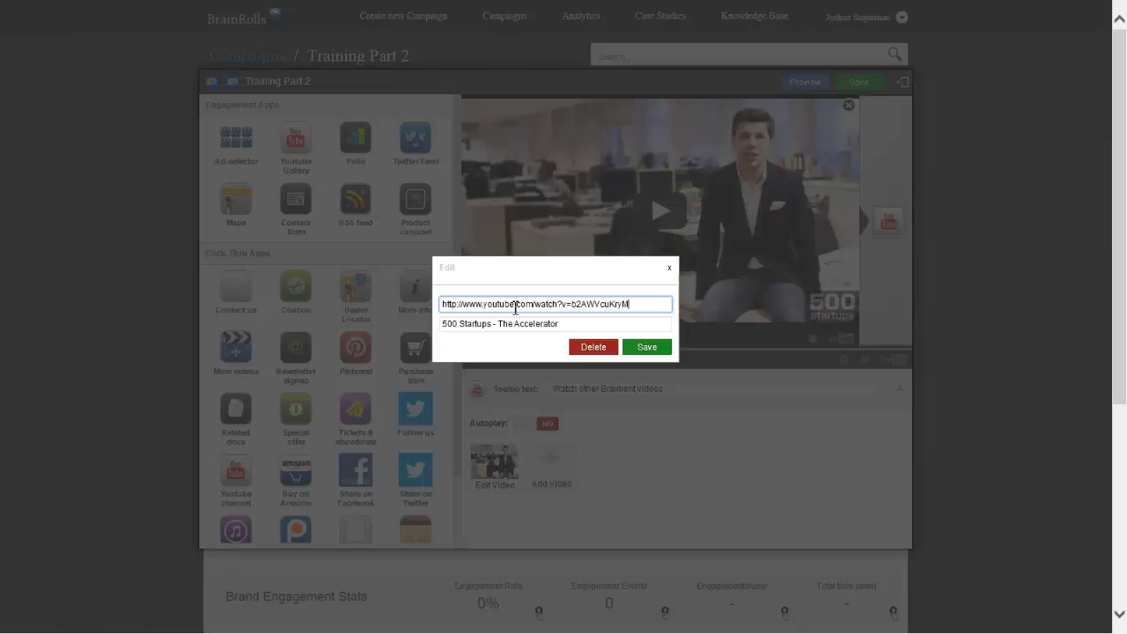
triple_click(581, 324)
left_click(589, 324)
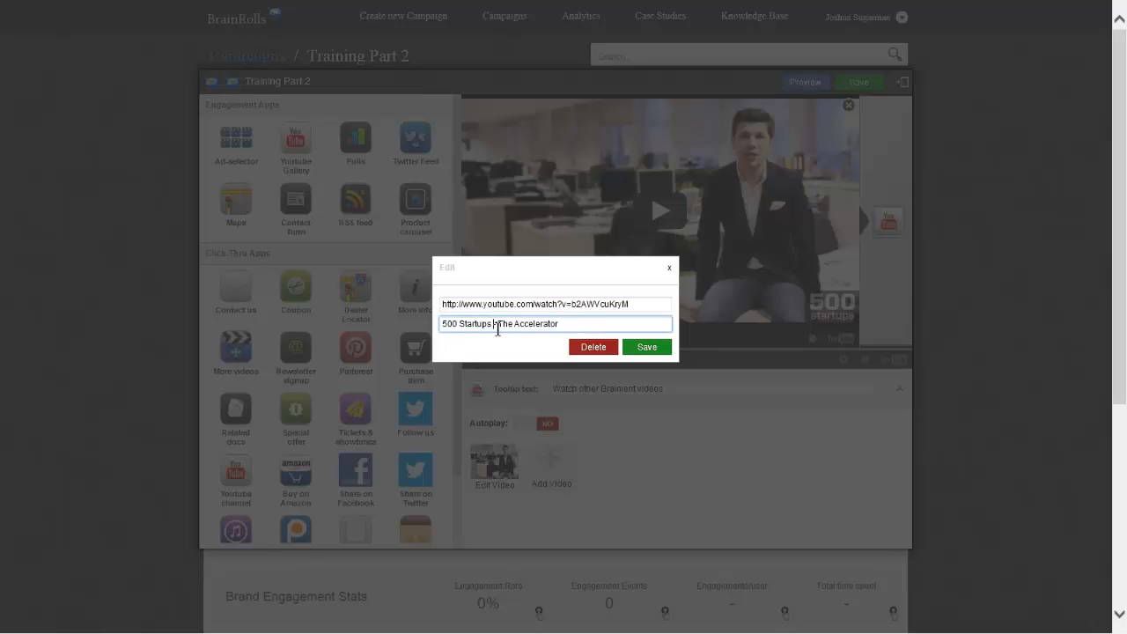
left_click_drag(497, 324, 441, 323)
key("BackSpace")
key("Delete")
type("How")
left_click(544, 325)
type("Started")
left_click(652, 348)
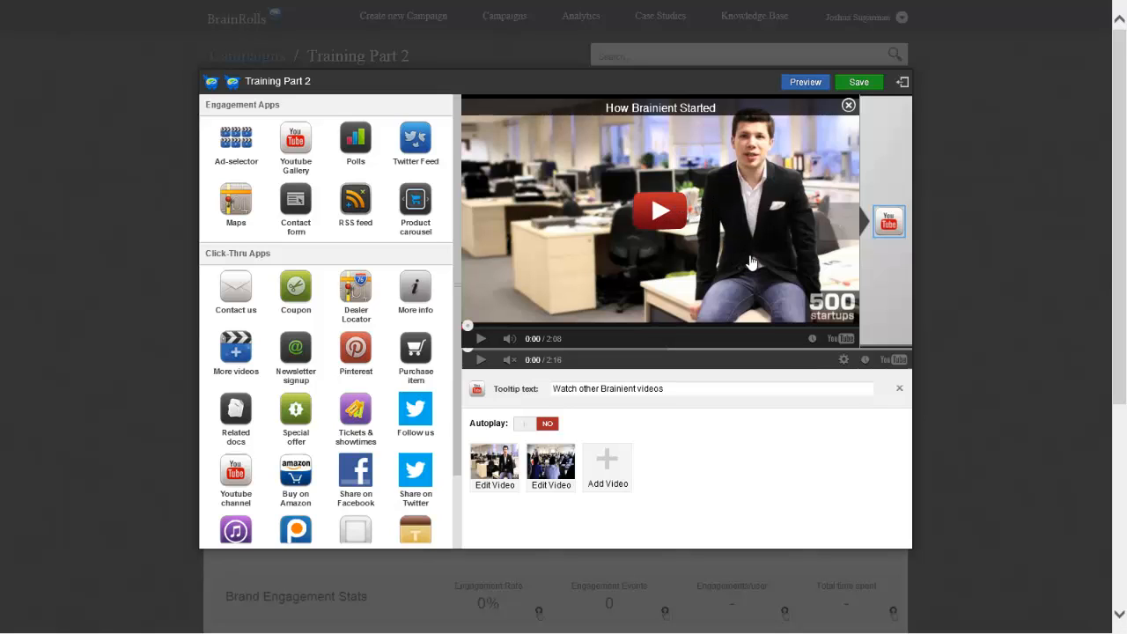
Page back and forth between the two gallery videos and remove the Youtube Gallery app from the video
left_click(841, 229)
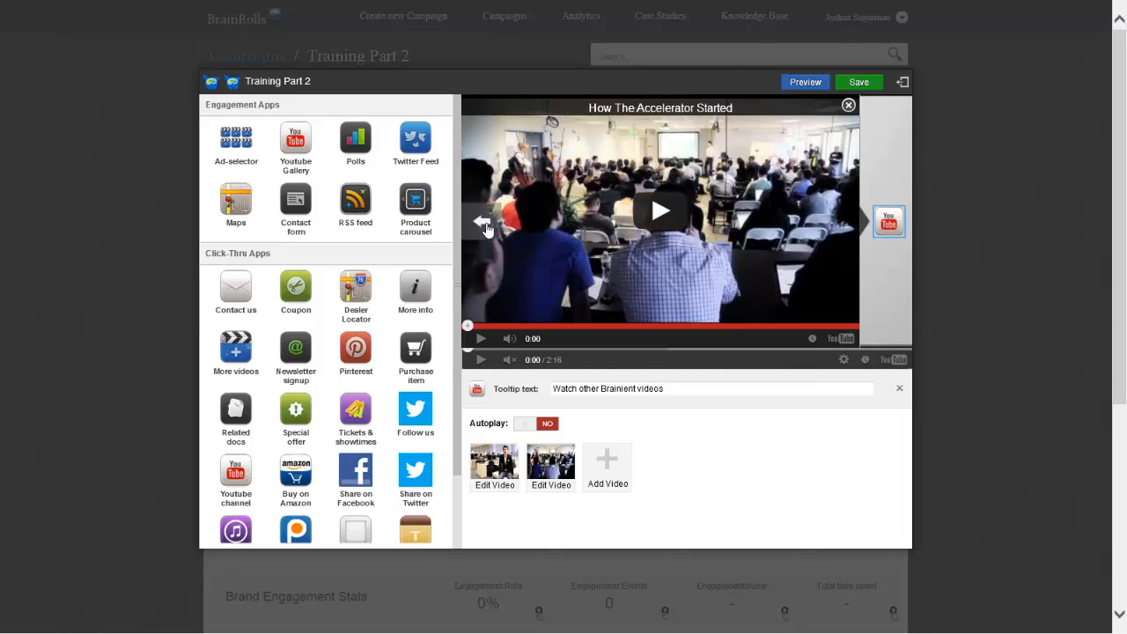
left_click(485, 228)
left_click(824, 235)
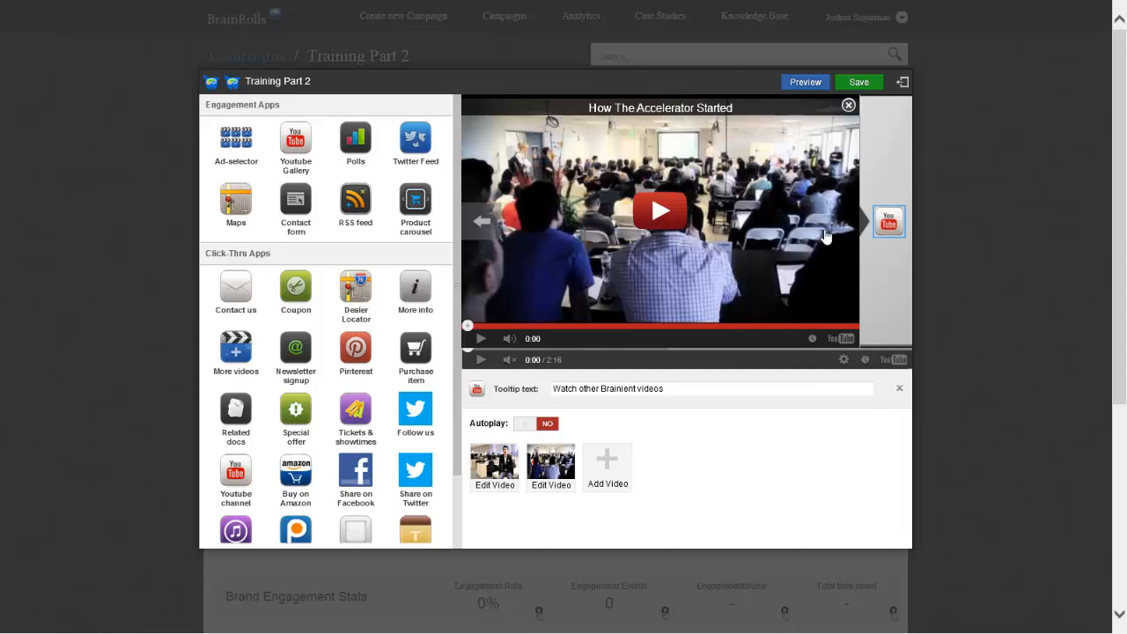
left_click(496, 232)
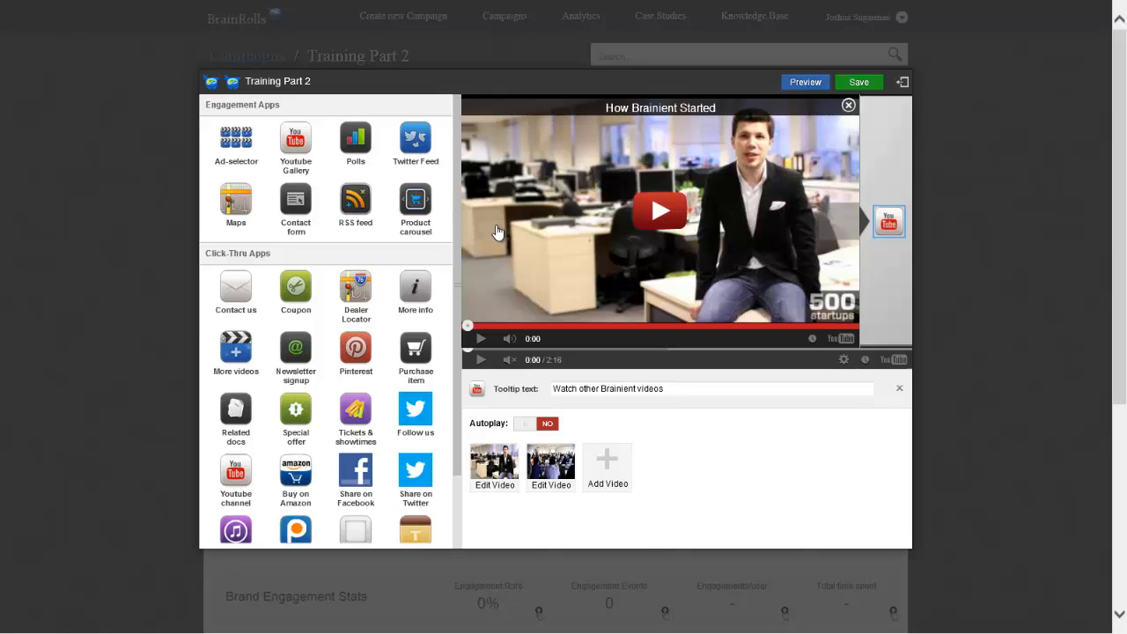
left_click(897, 392)
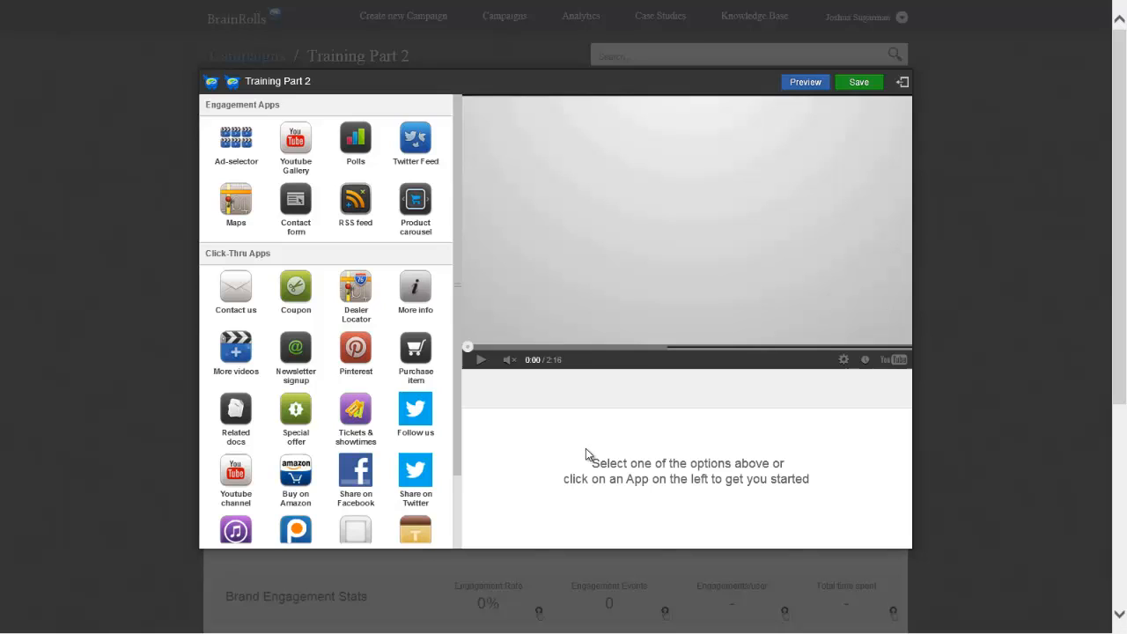
Add the Twitter Feed engagement app to the video with the tooltip text "All Tweets from BBCNews"
left_click(417, 146)
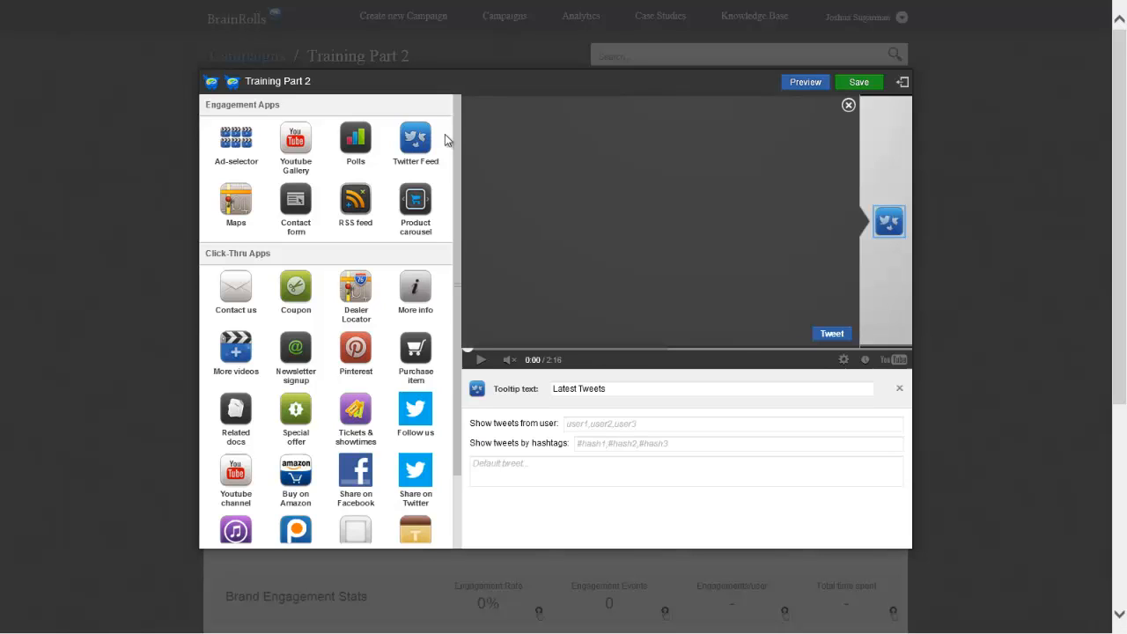
left_click(668, 392)
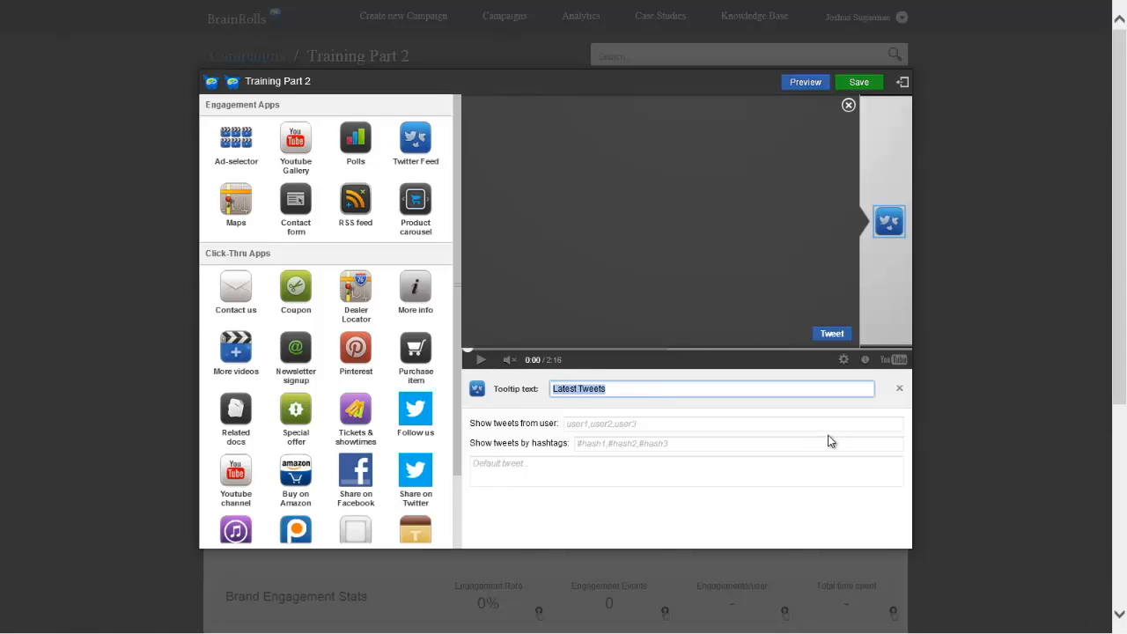
type("All Tweets from BBCNews")
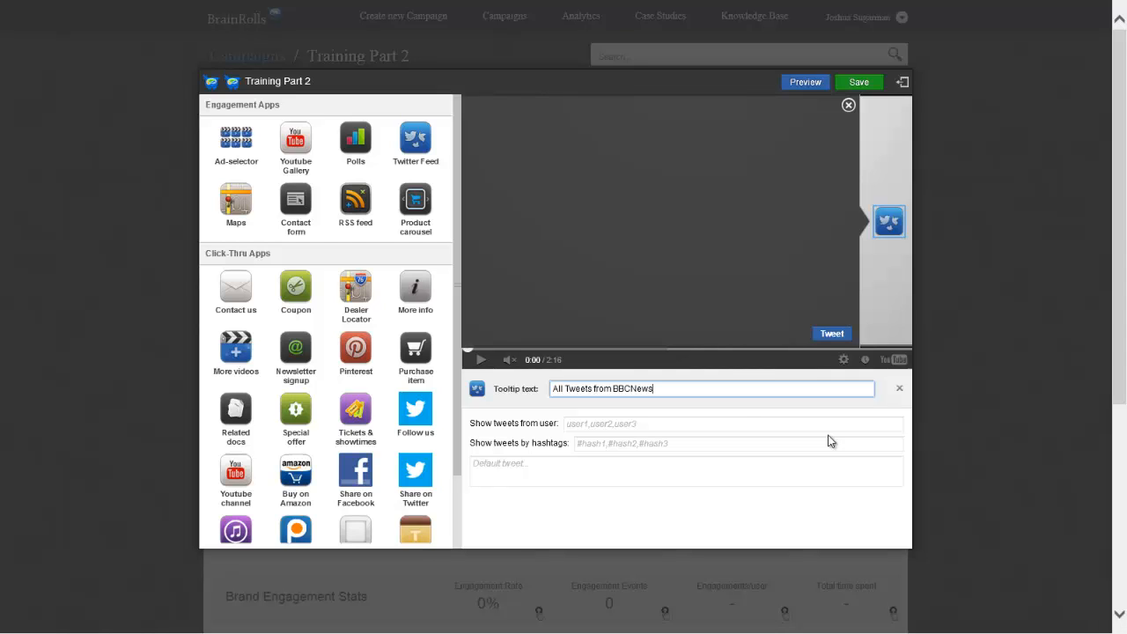
Set the Twitter Feed to show tweets from the user bbcnews, without any hashtags, and look through the loaded feed
left_click(678, 428)
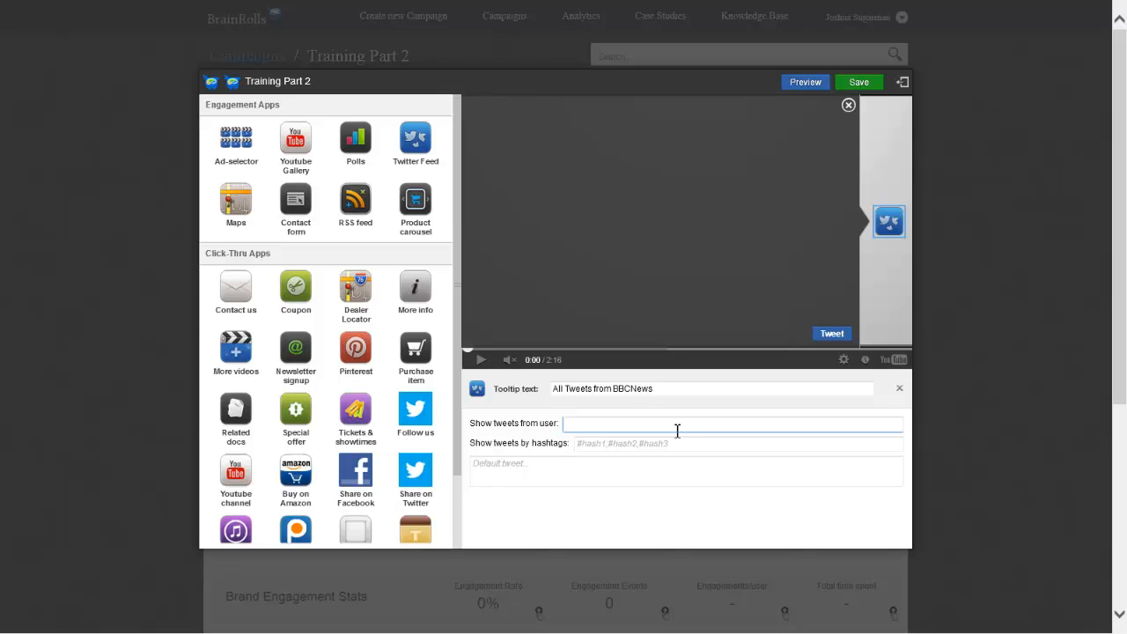
type("bbcnews")
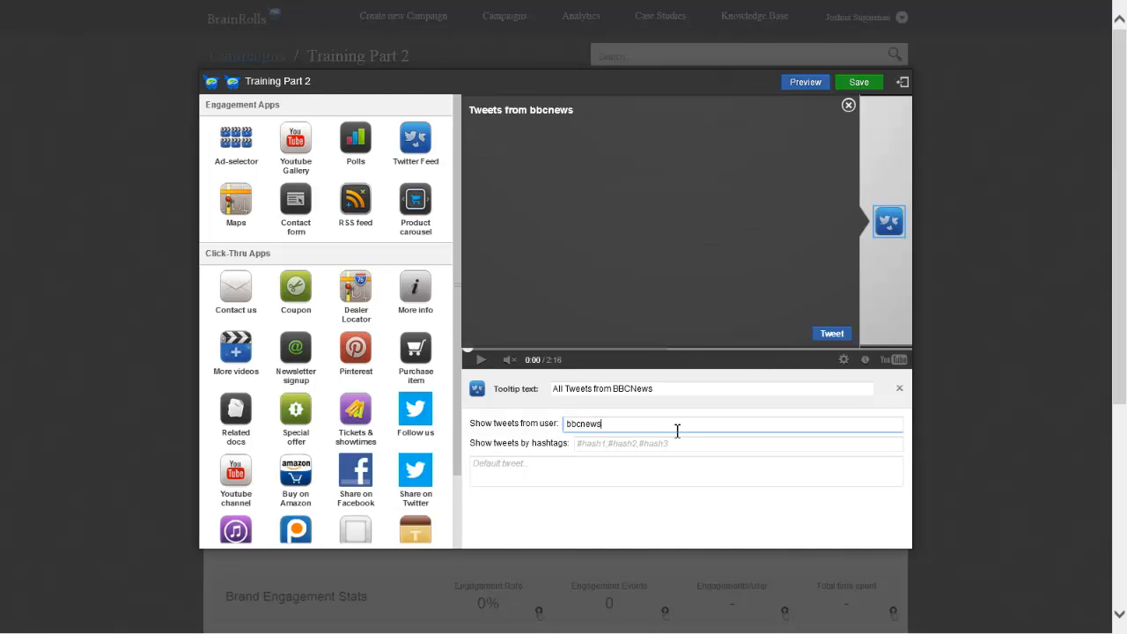
left_click(679, 442)
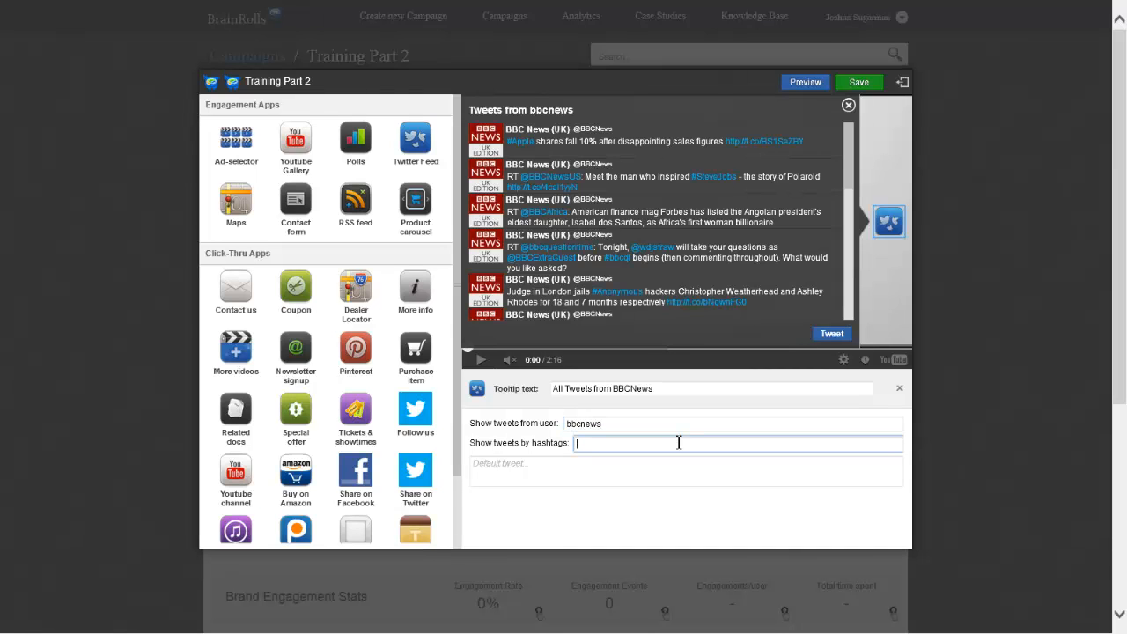
key("shift+Tab")
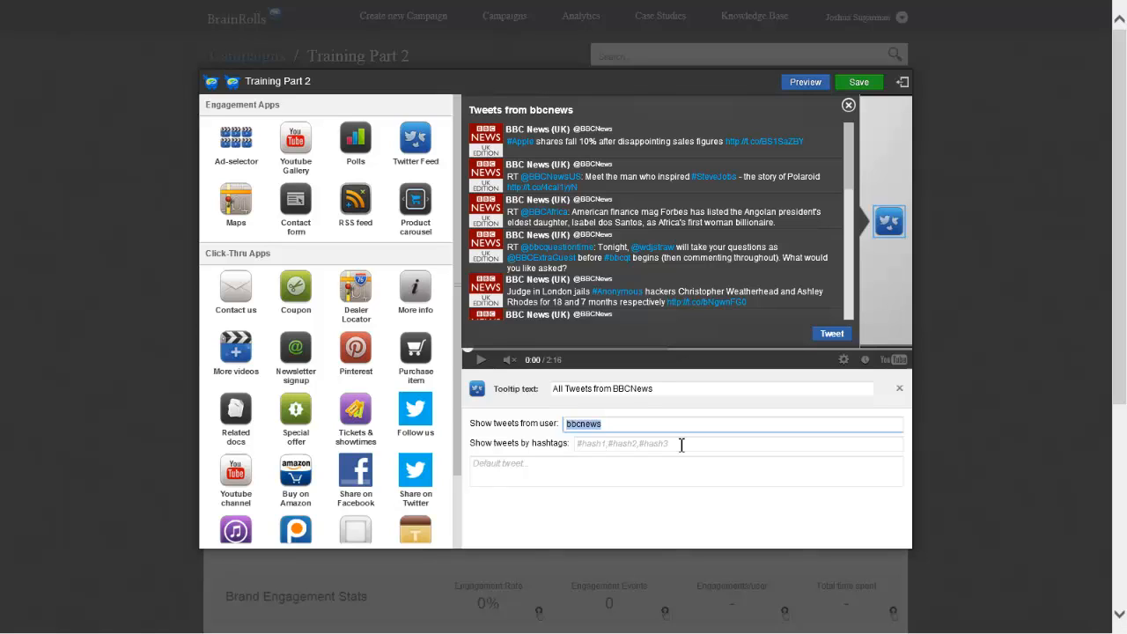
left_click(680, 445)
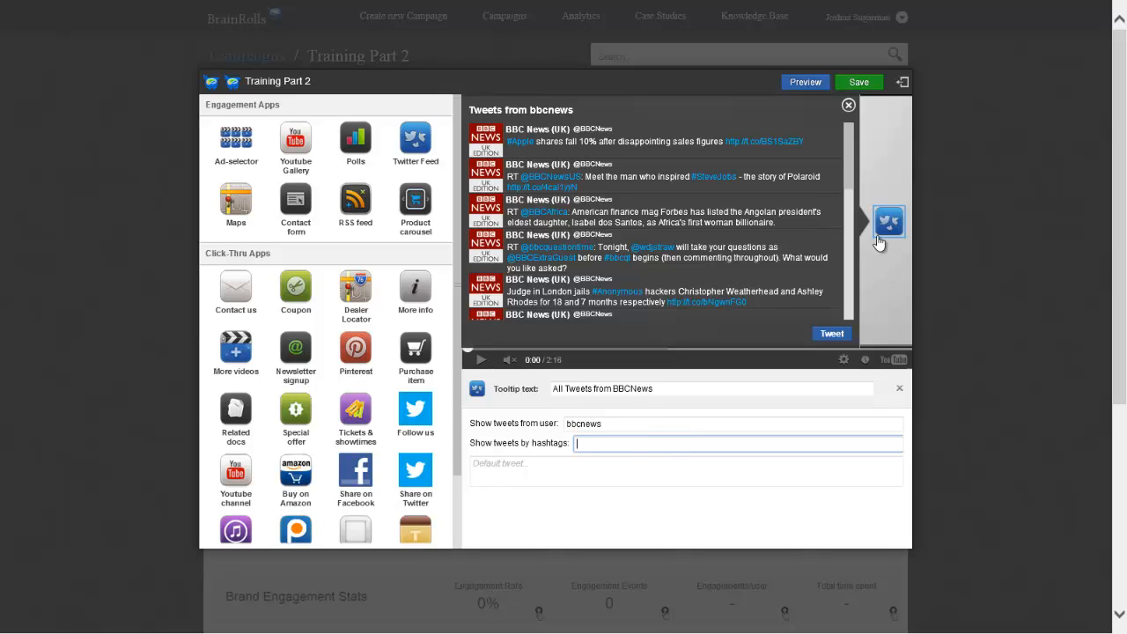
scroll(848, 178, "down", 1)
left_click_drag(847, 179, 851, 136)
Set the feed's default tweet to "Hey, this live feed is pretty cool!" and save the campaign
left_click(566, 470)
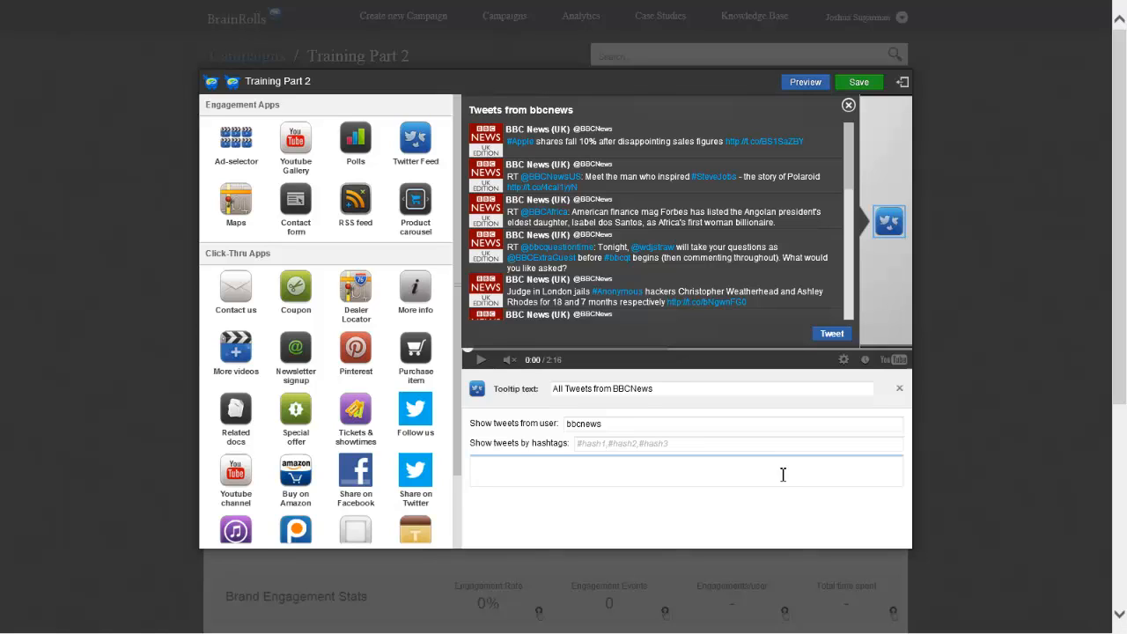
type("Hey, this live t")
type("eed is pretty cool!")
left_click(860, 83)
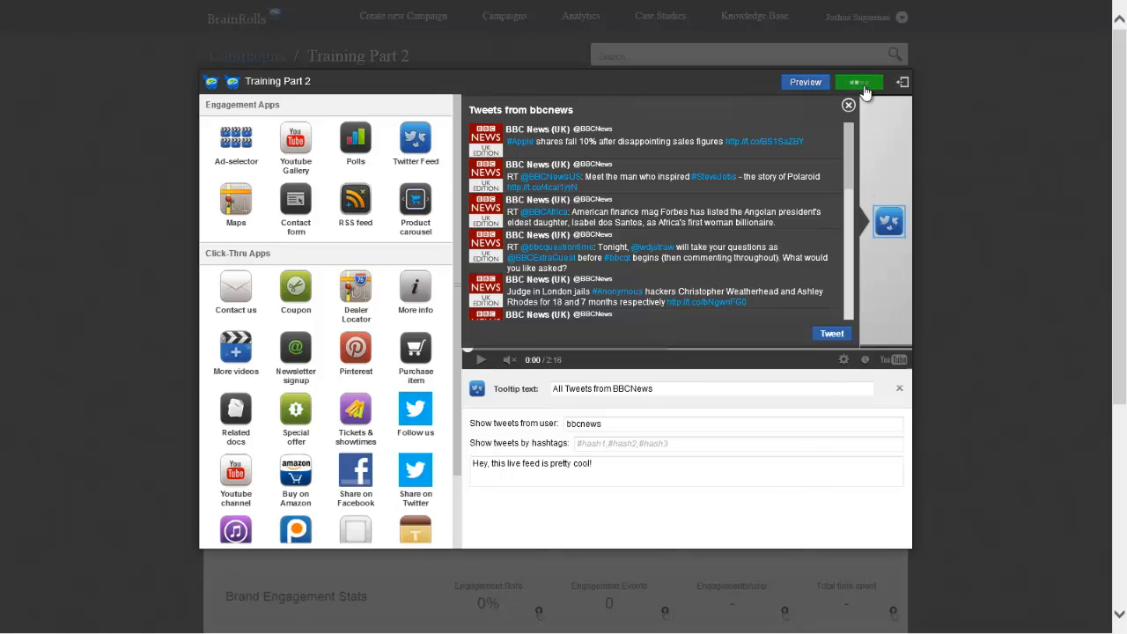
Preview the video and test the Twitter Feed app by scrolling through its tweets and opening its prefilled tweet page
left_click(804, 82)
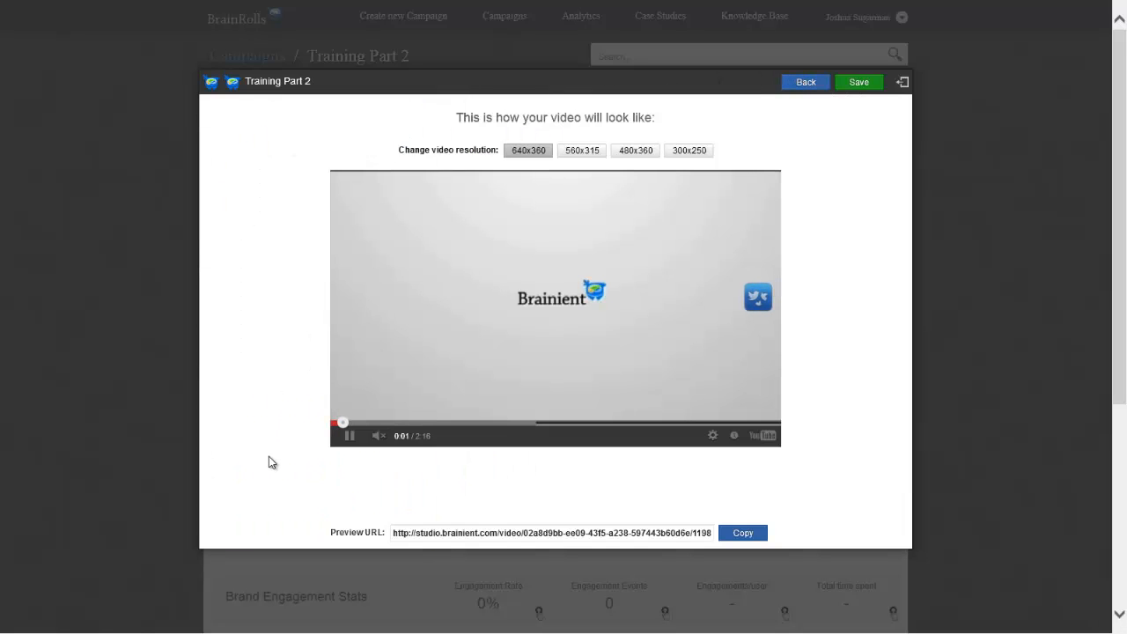
left_click(755, 298)
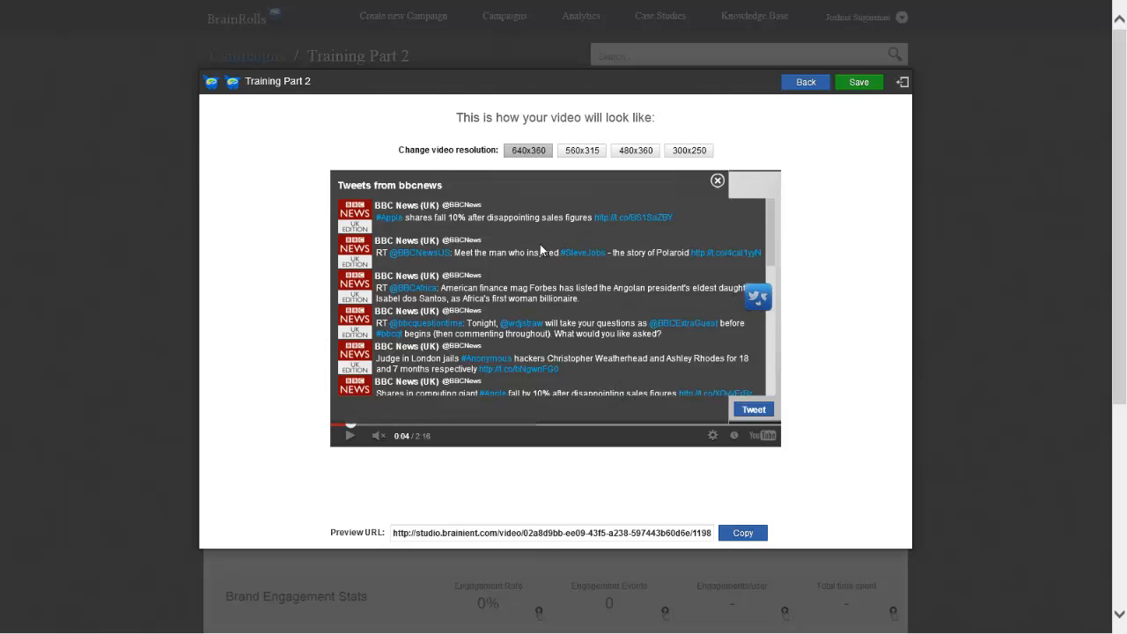
left_click_drag(769, 237, 757, 408)
left_click(754, 409)
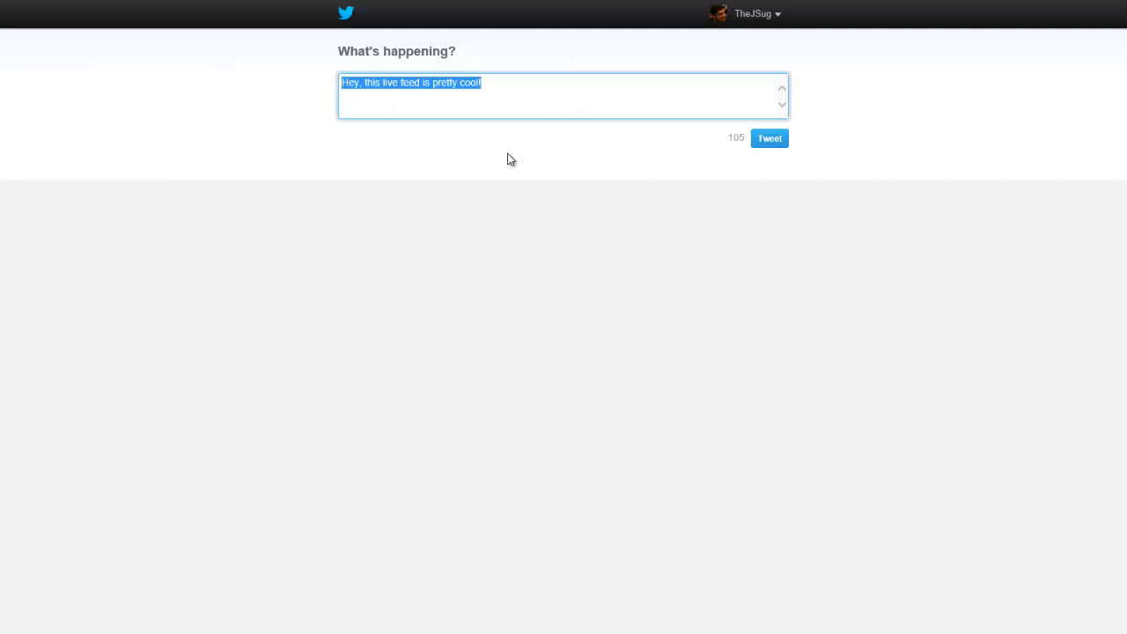
mouse_move(495, 2)
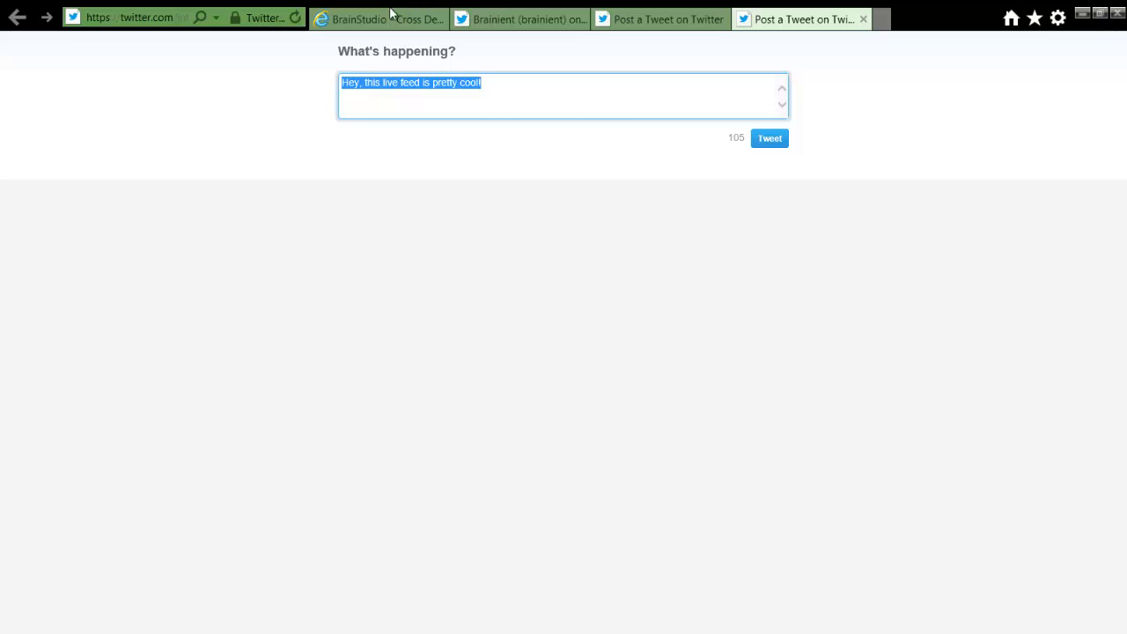
left_click(385, 18)
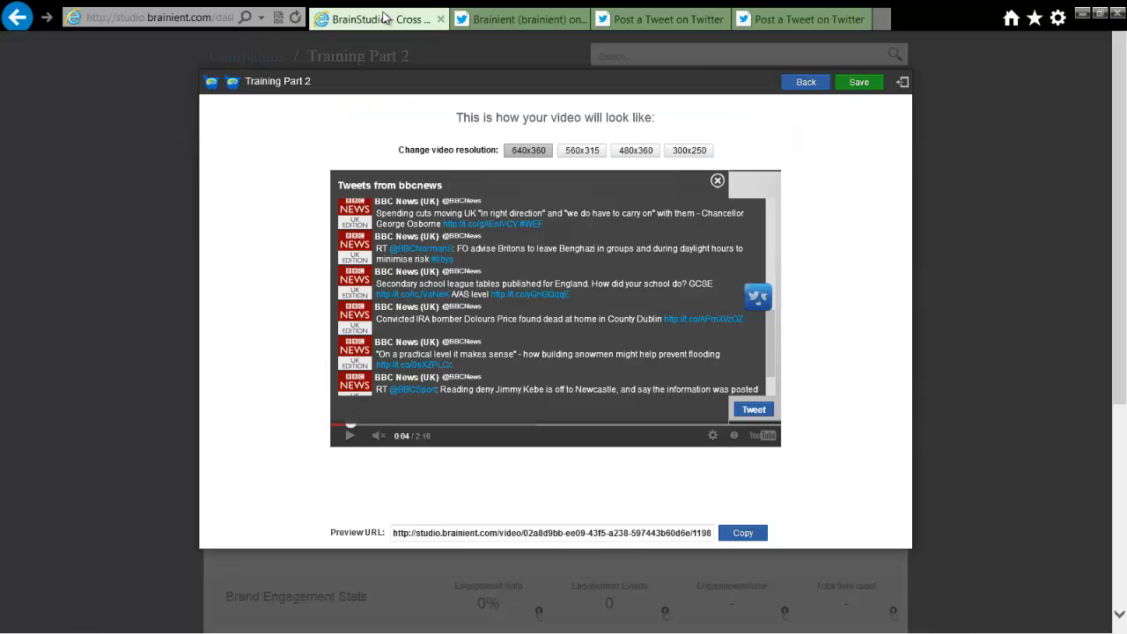
left_click(718, 182)
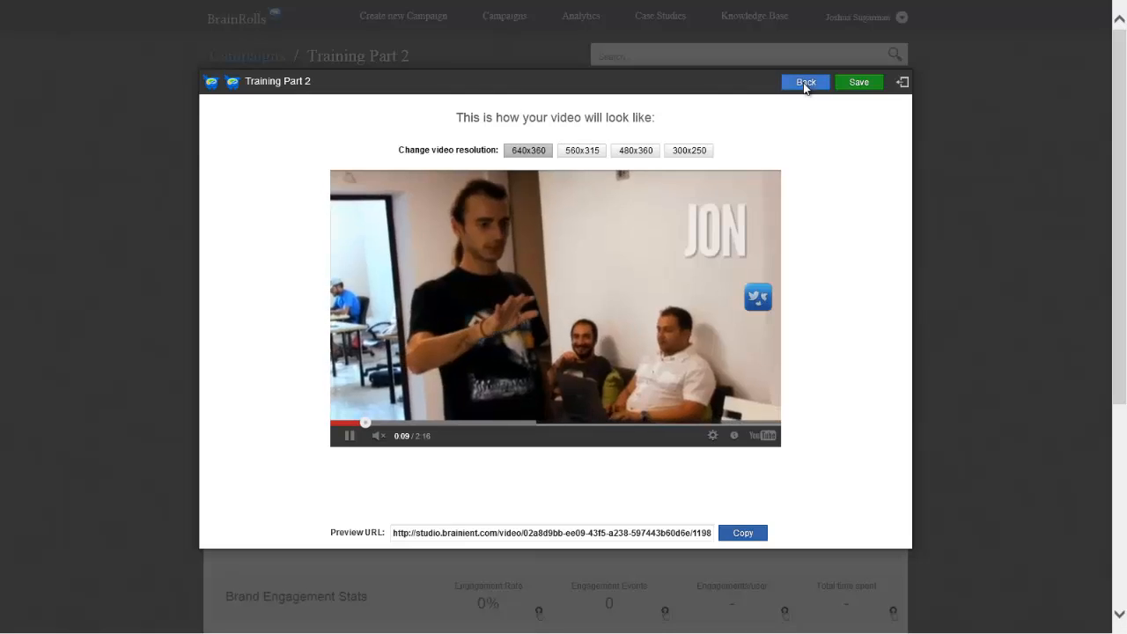
Return to the editor, remove the Twitter Feed app from the video and pause playback
left_click(804, 83)
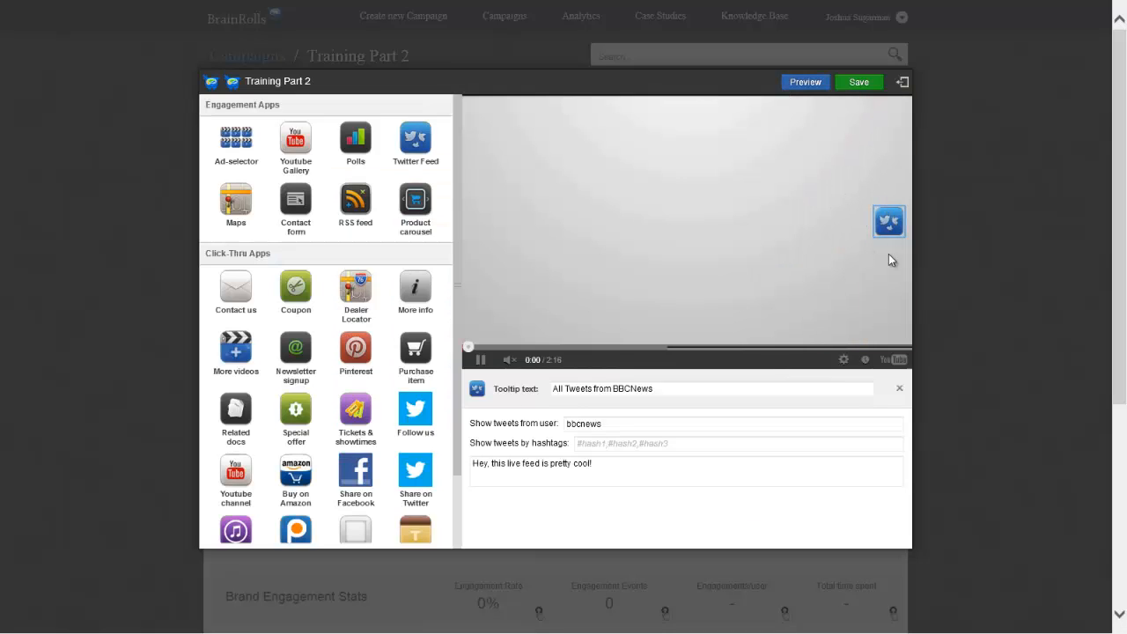
left_click(898, 388)
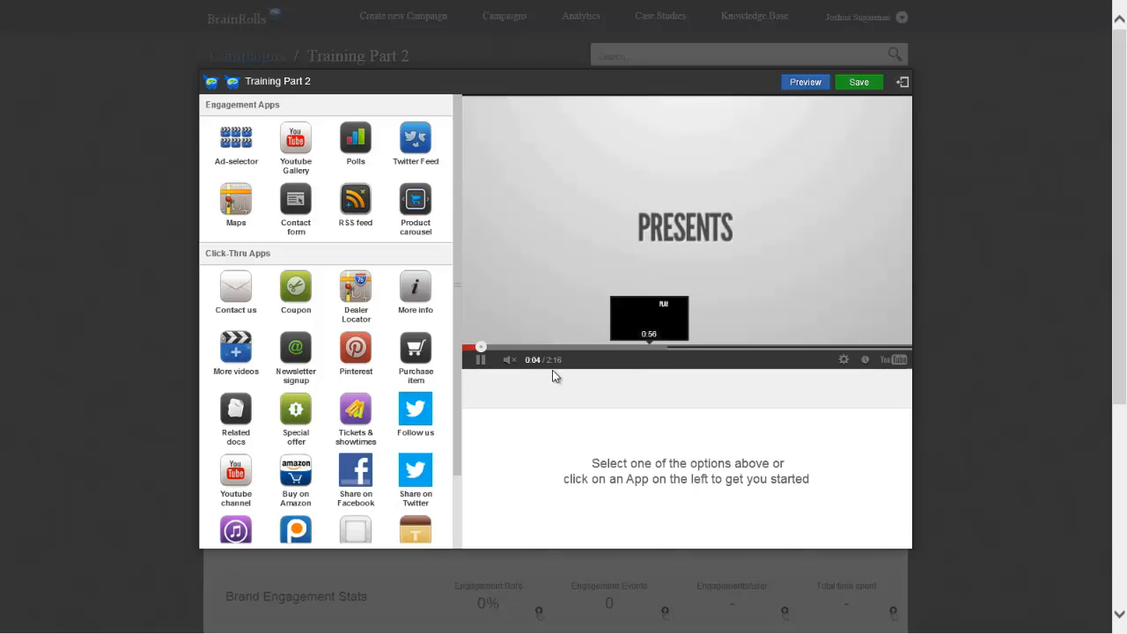
left_click(482, 361)
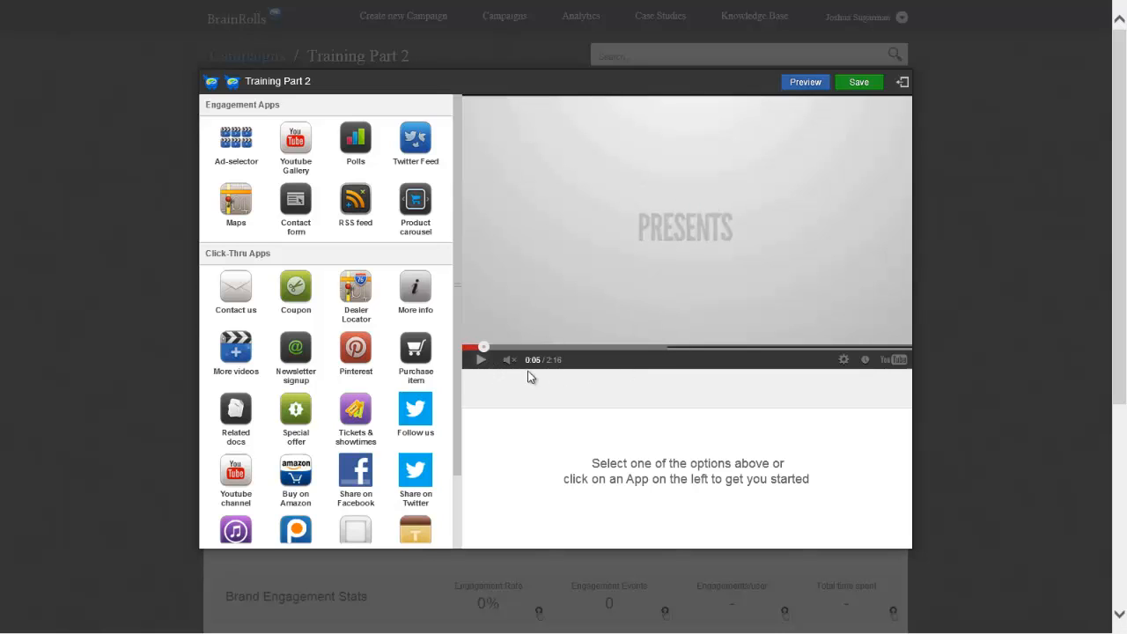
Add the Polls engagement app to the video with the tooltip text "Who's going to win Wimbledon 2013"
left_click(364, 138)
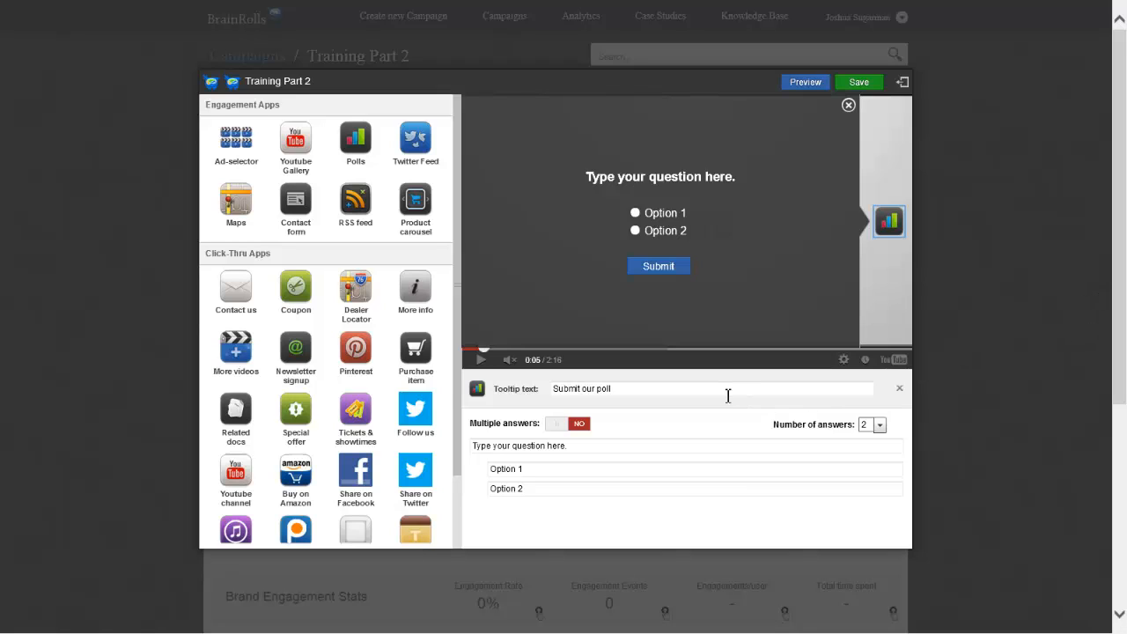
left_click_drag(727, 395, 483, 397)
type("Who's going to win Wimbledon 2013")
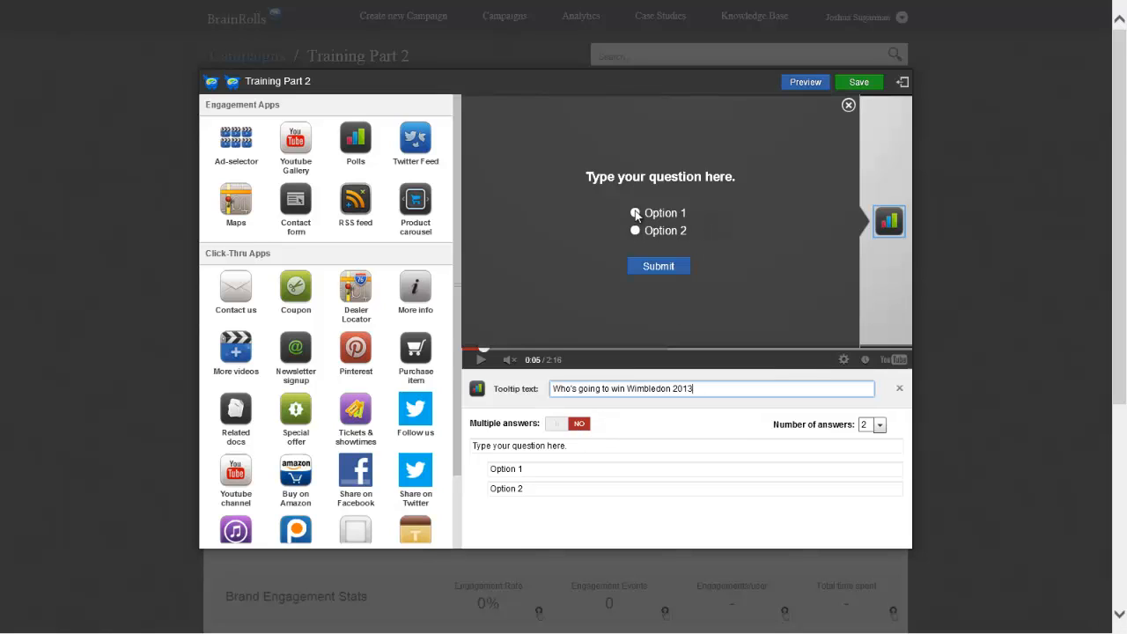
Try multiple answers on the poll, switch back to a single answer, and set the number of answers to 4
left_click(558, 426)
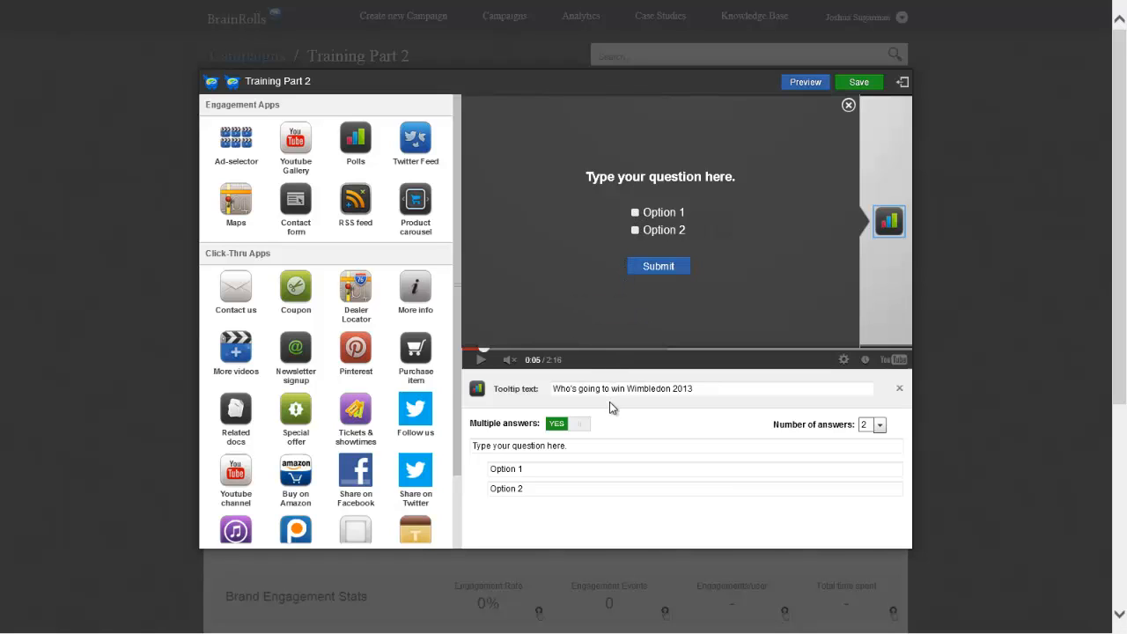
left_click(580, 427)
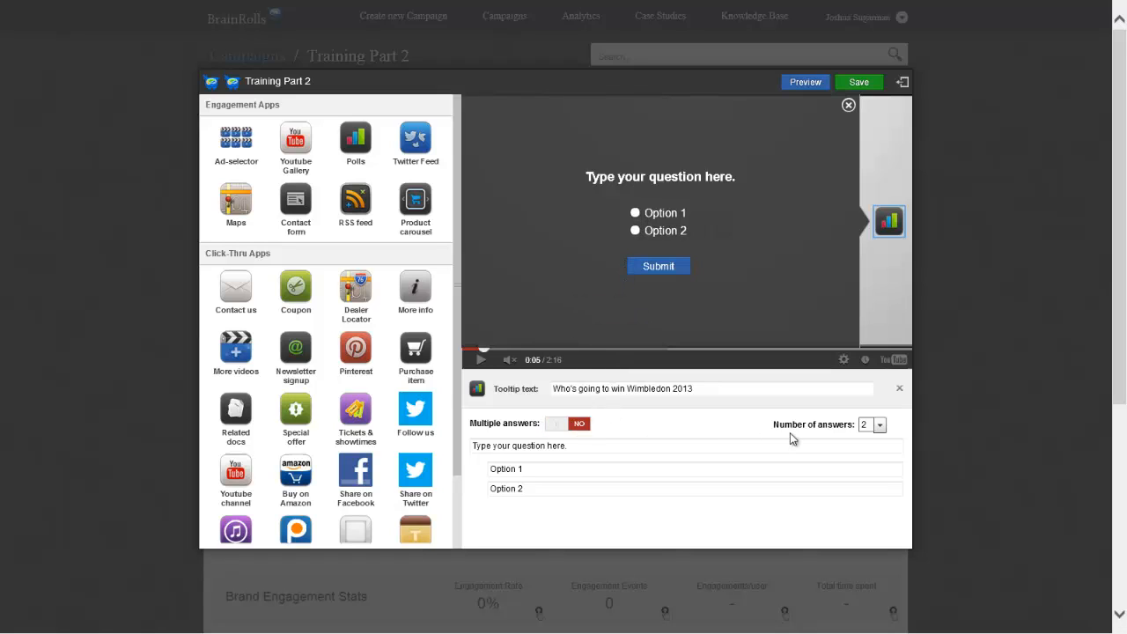
left_click(878, 425)
left_click(879, 471)
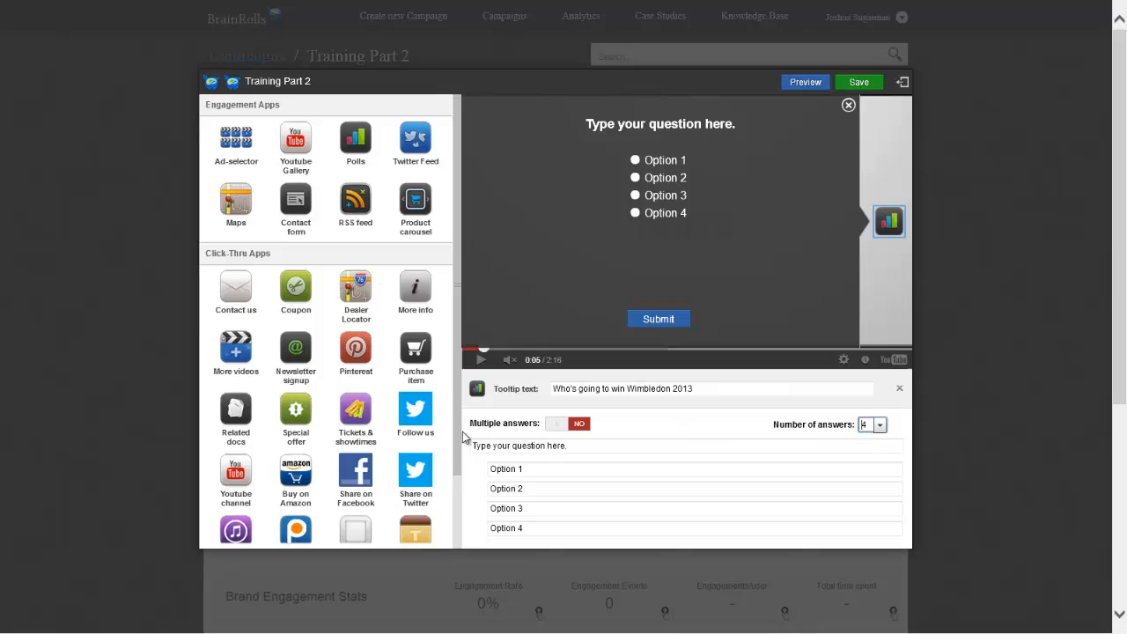
Copy the tooltip text "Who's going to win Wimbledon 2013" into the poll's question
left_click(592, 452)
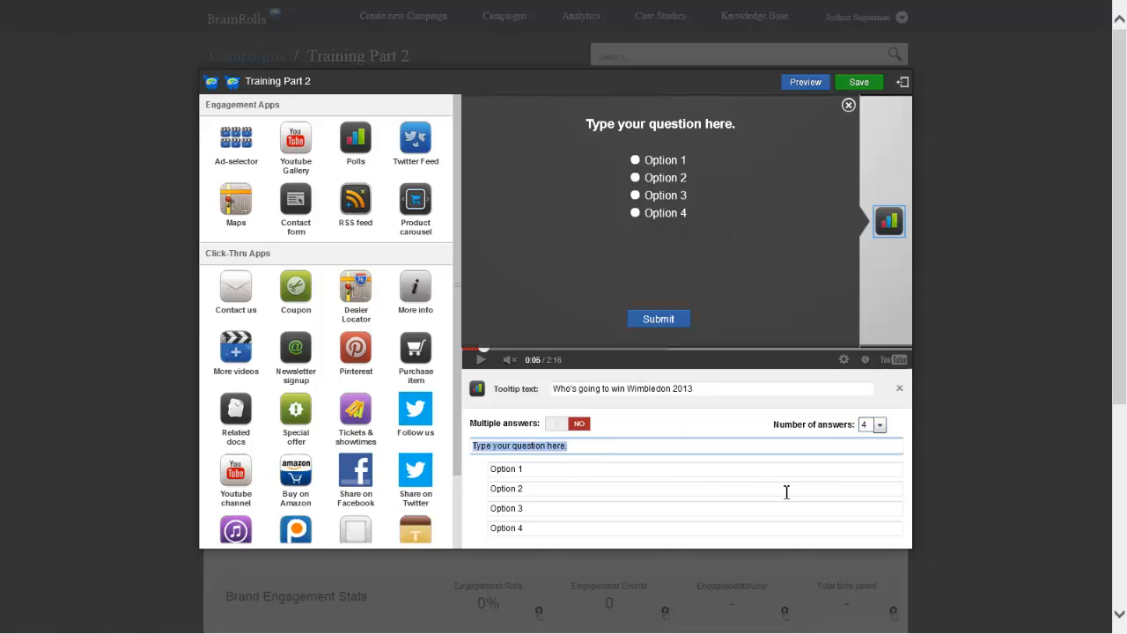
left_click(711, 390)
key("ctrl+c")
left_click(619, 447)
key("ctrl+v")
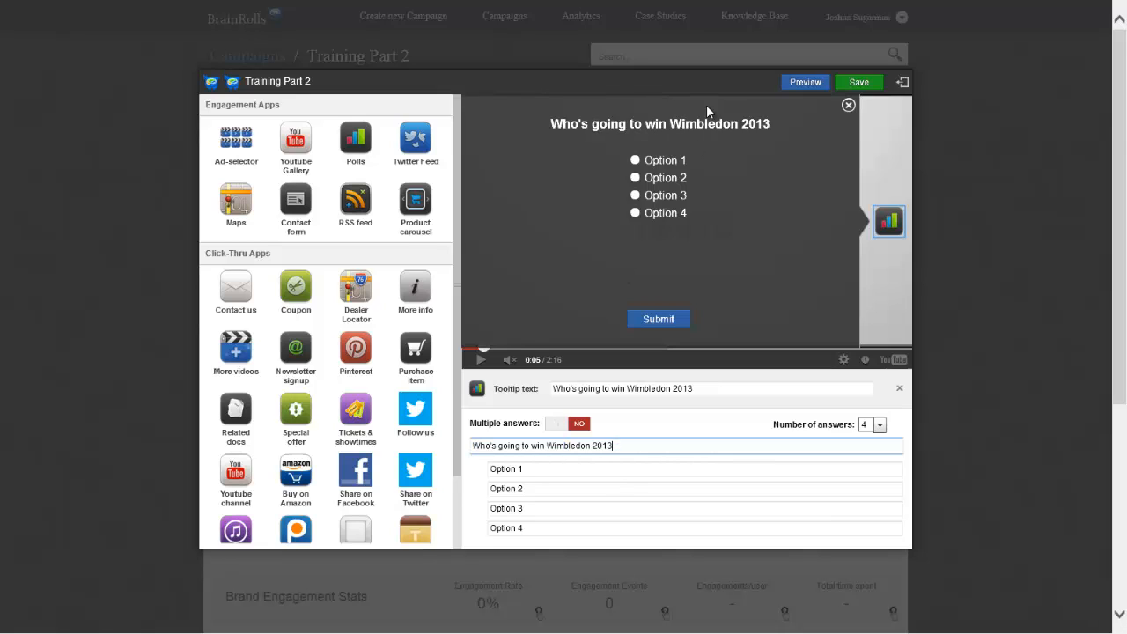
Fill the four poll options with Roger Federer, Novak Djokovic, Rafael NAdal and Andy Murray
left_click(557, 469)
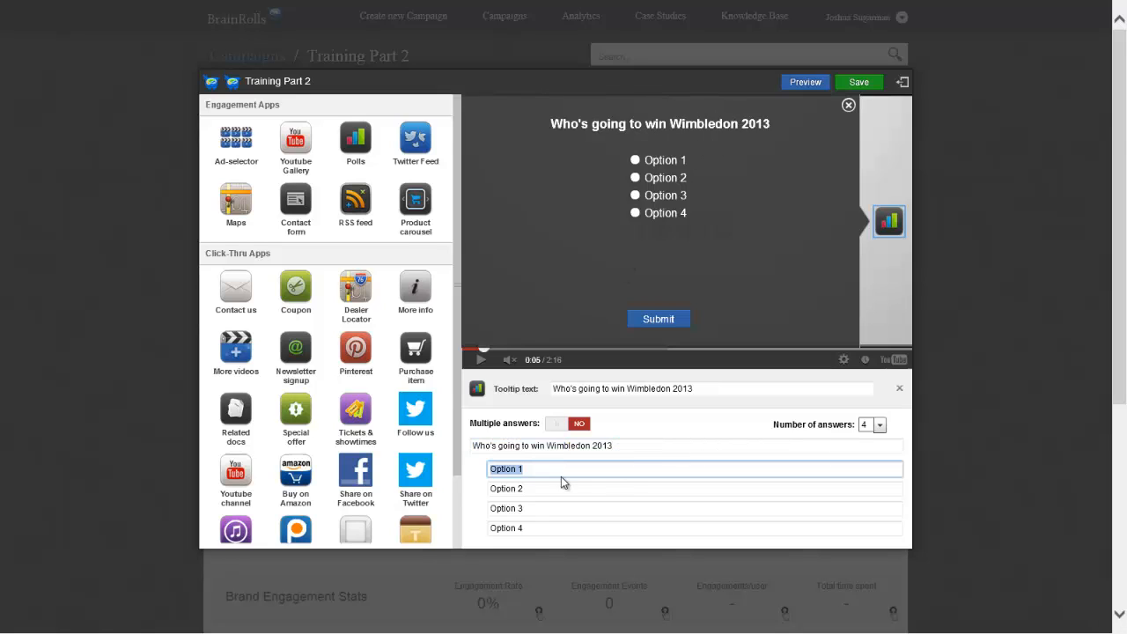
type("Roger Federer")
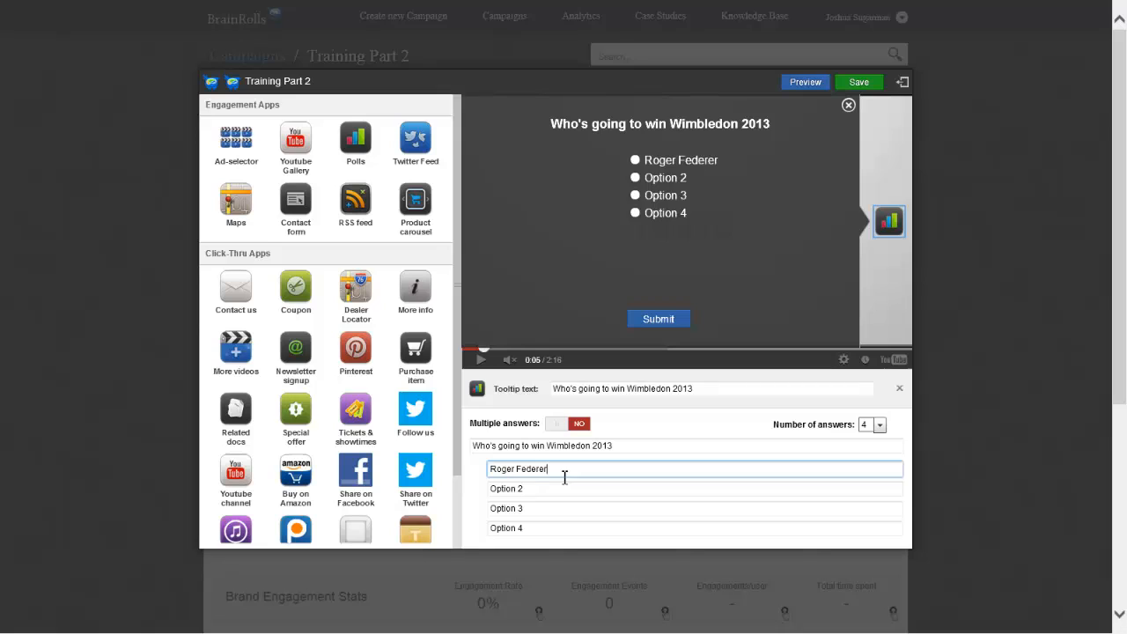
key("Tab")
type("Novak Djokovic")
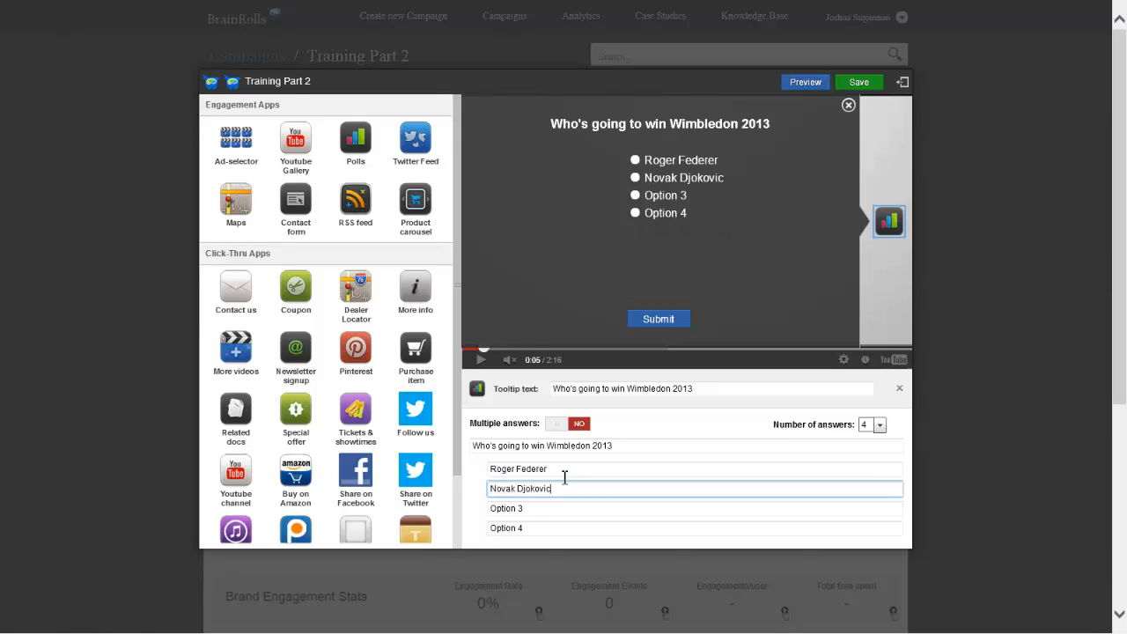
key("Tab")
type("Rafael NAdal")
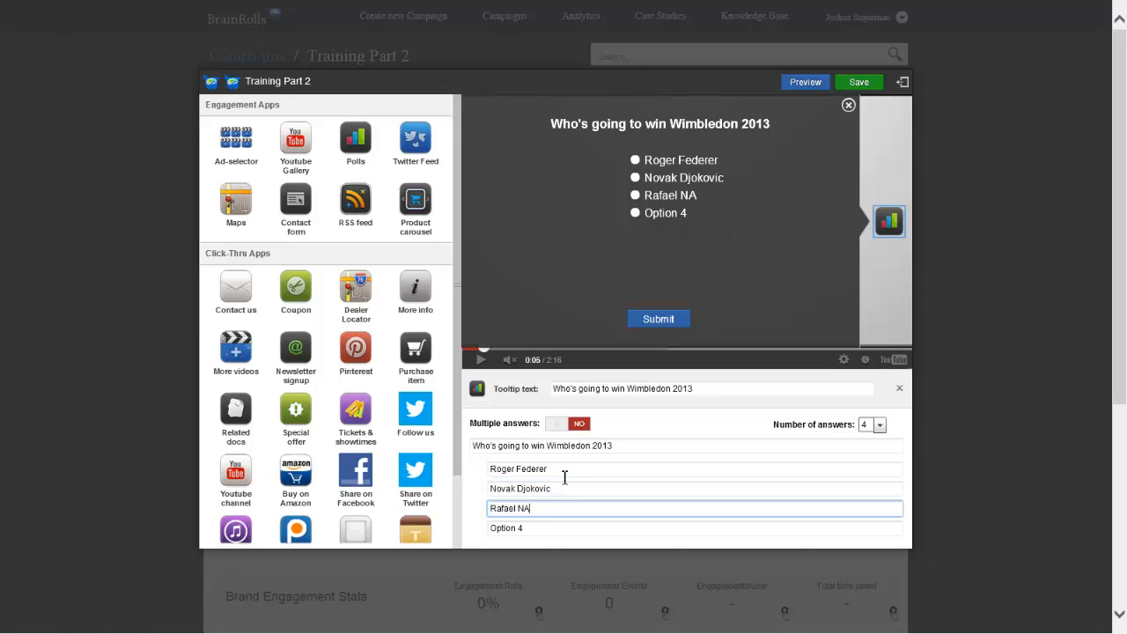
key("Tab")
type("Andy Murray")
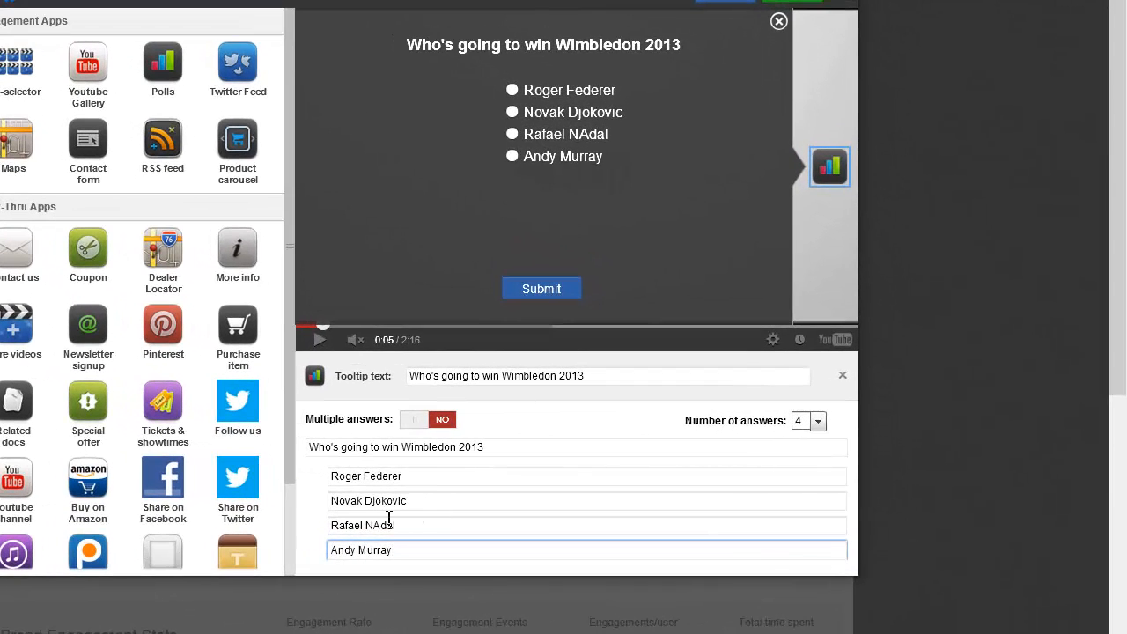
Correct the third poll option's spelling to "Rafael Nadal"
left_click(388, 521)
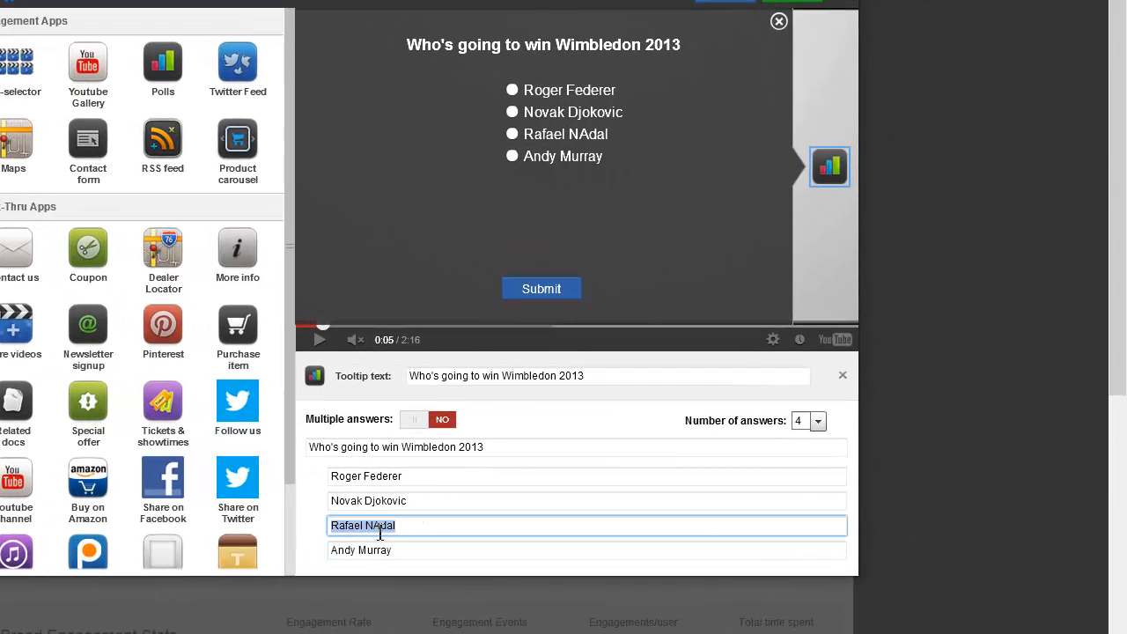
key("BackSpace")
type("a")
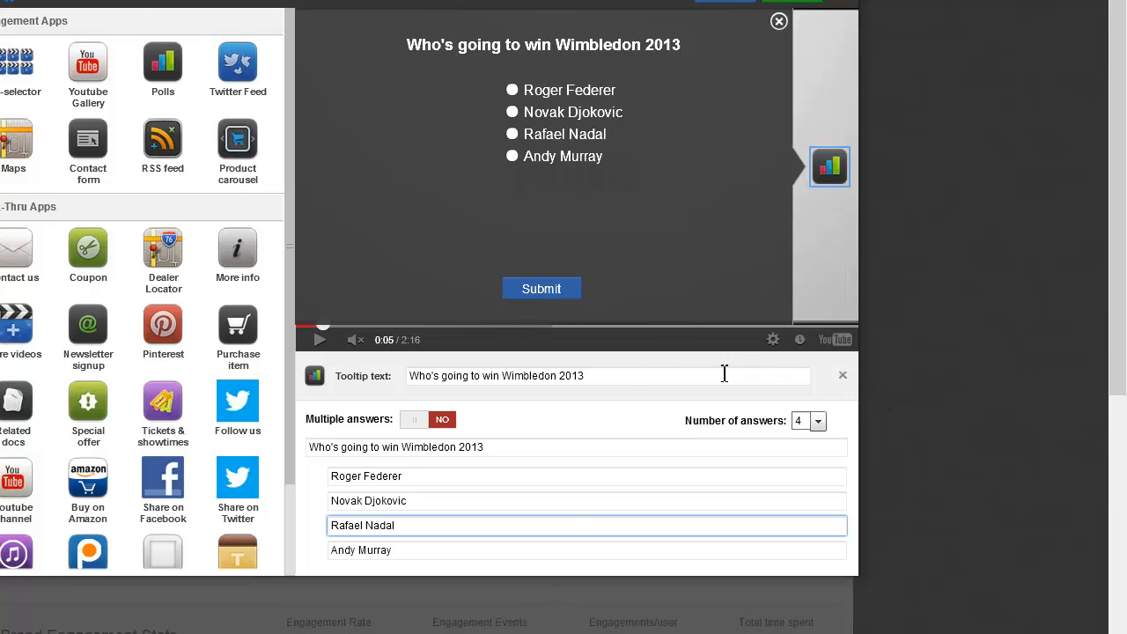
Save the campaign and open the preview of the video with the poll
left_click(800, 2)
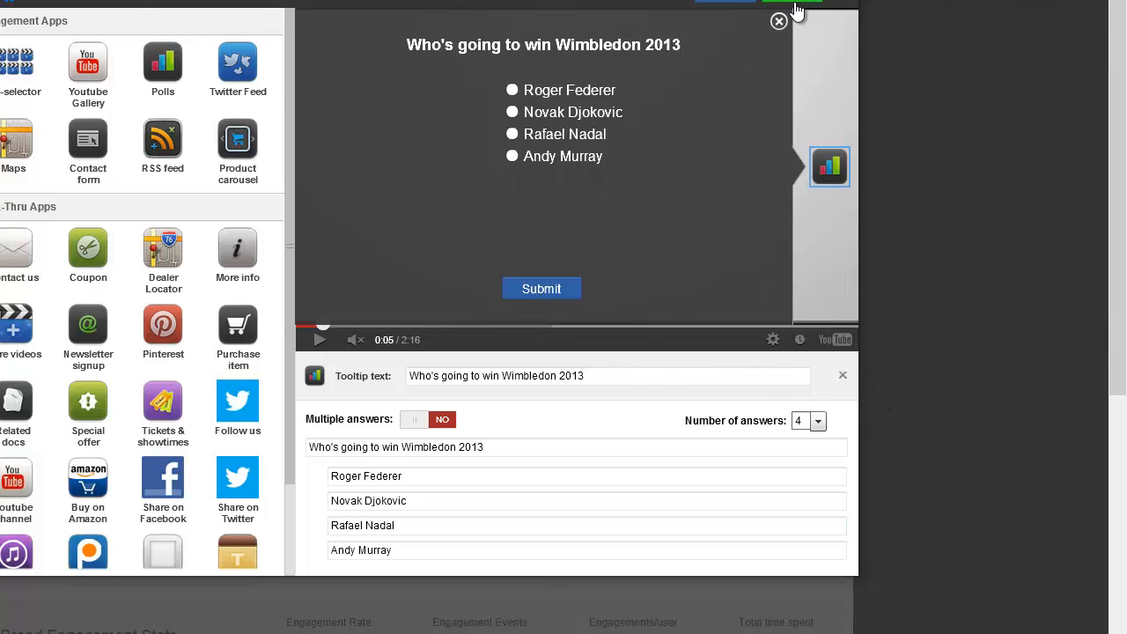
left_click(734, 4)
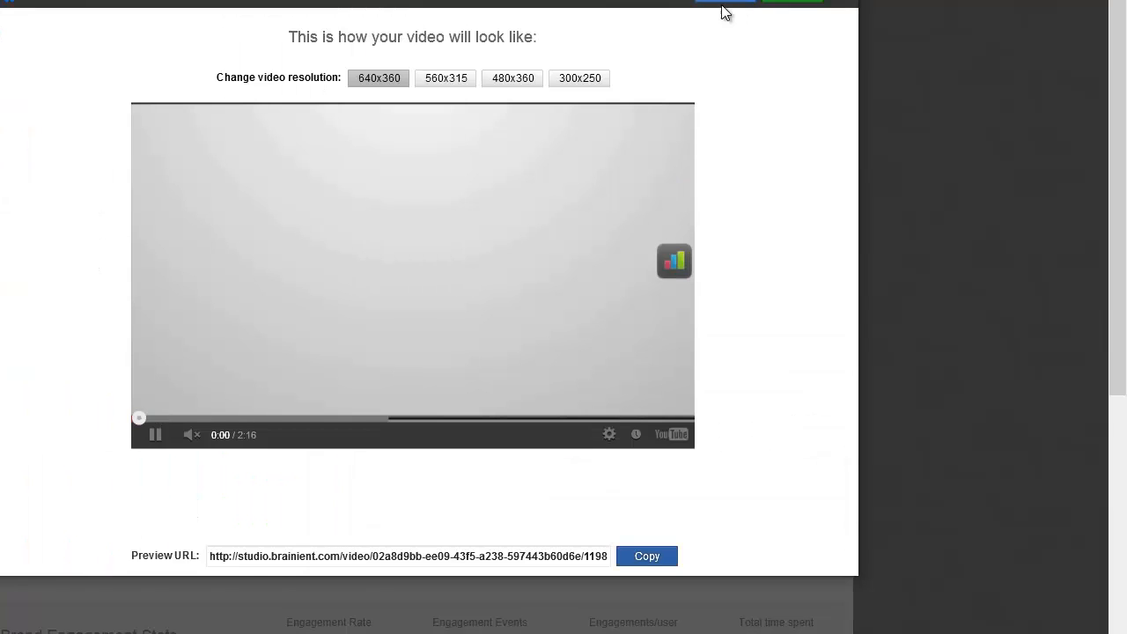
Test the poll in the preview by submitting a vote for Andy Murray, and reopen it to check the response before closing it
left_click(667, 264)
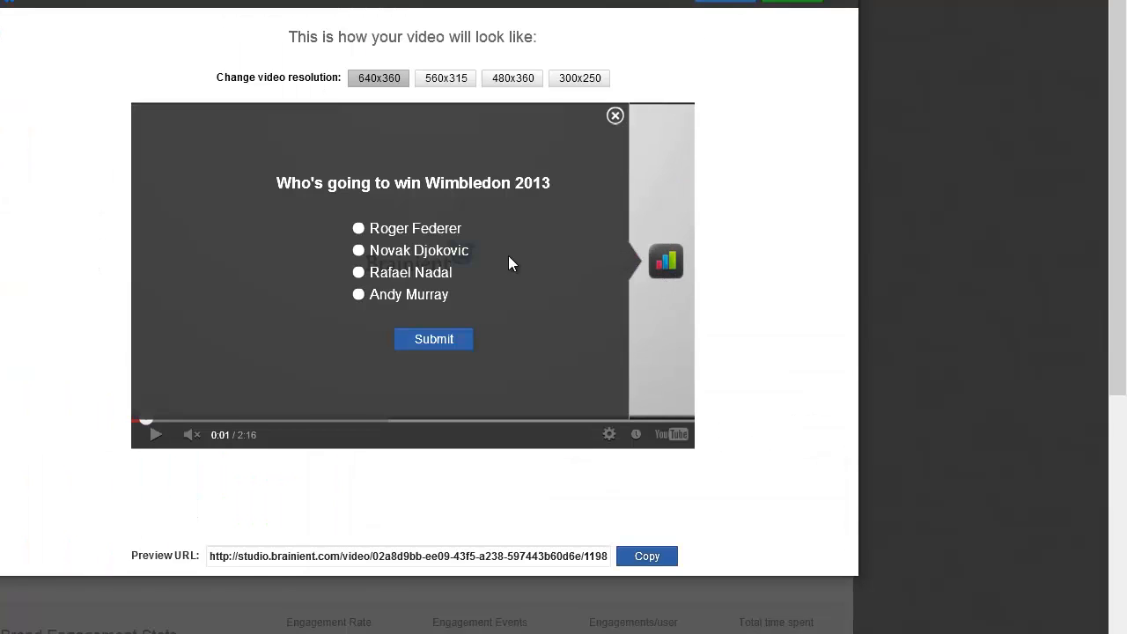
left_click(359, 296)
left_click(437, 341)
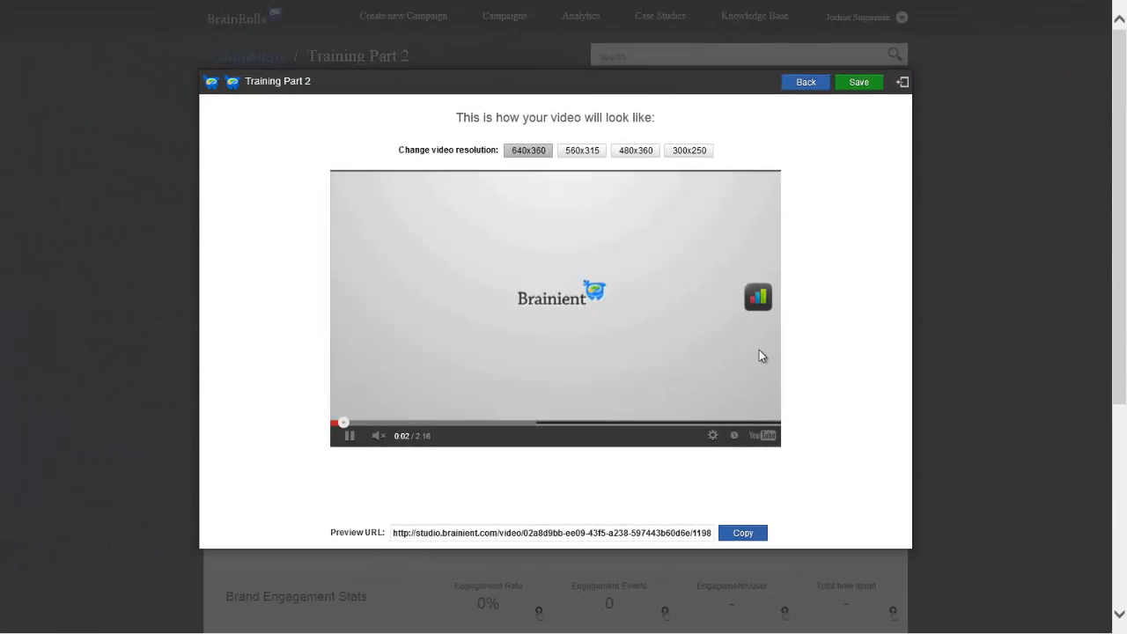
left_click(751, 303)
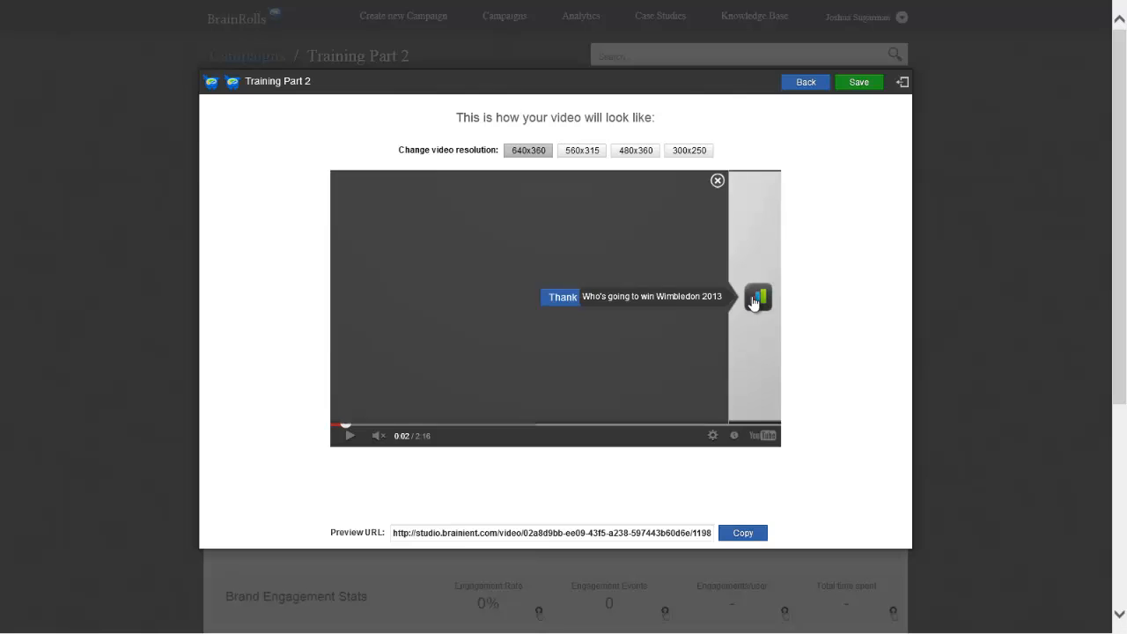
left_click(717, 182)
Return from the preview to the campaign editor, close the poll overlay and pause the video
left_click(821, 86)
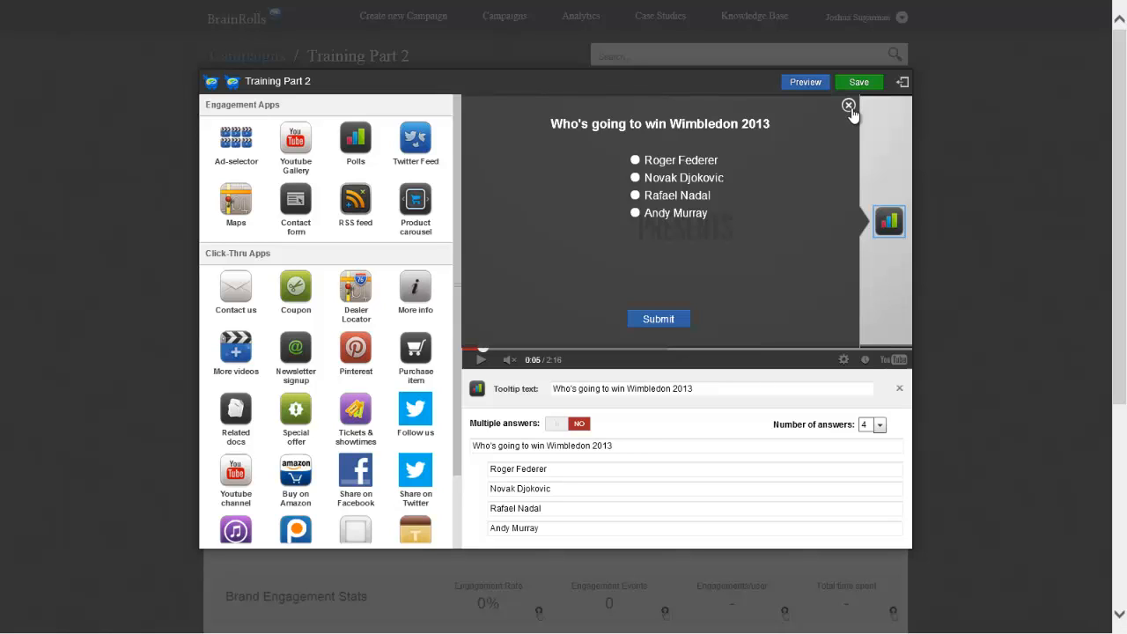
left_click(849, 106)
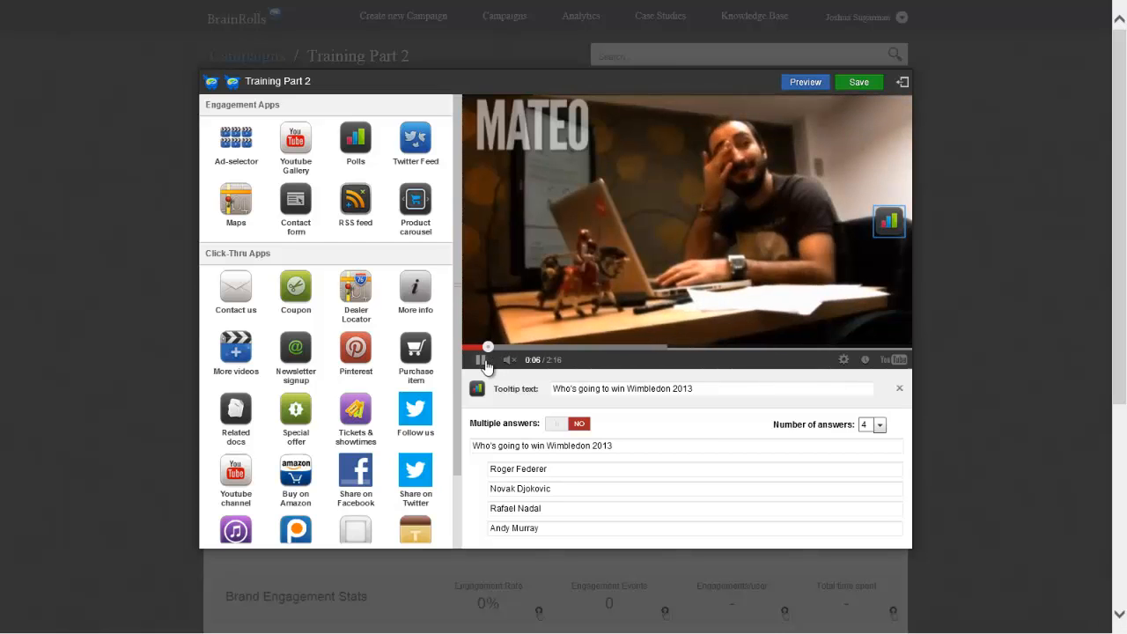
left_click(484, 359)
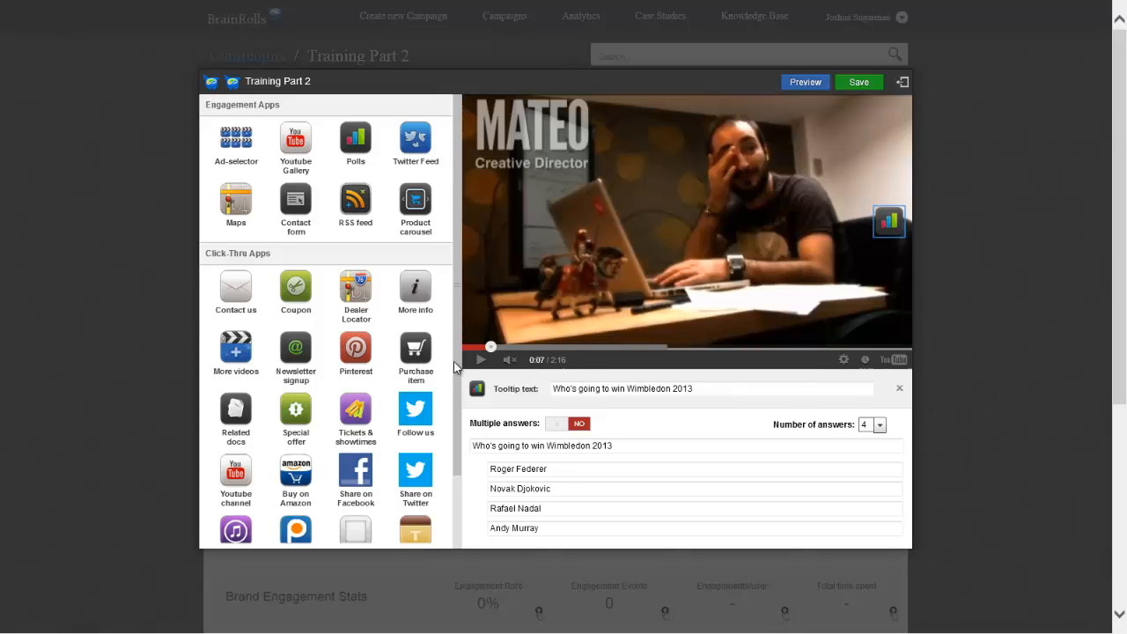
Look through the full list of available engagement and click-through apps
left_click_drag(453, 361, 455, 423)
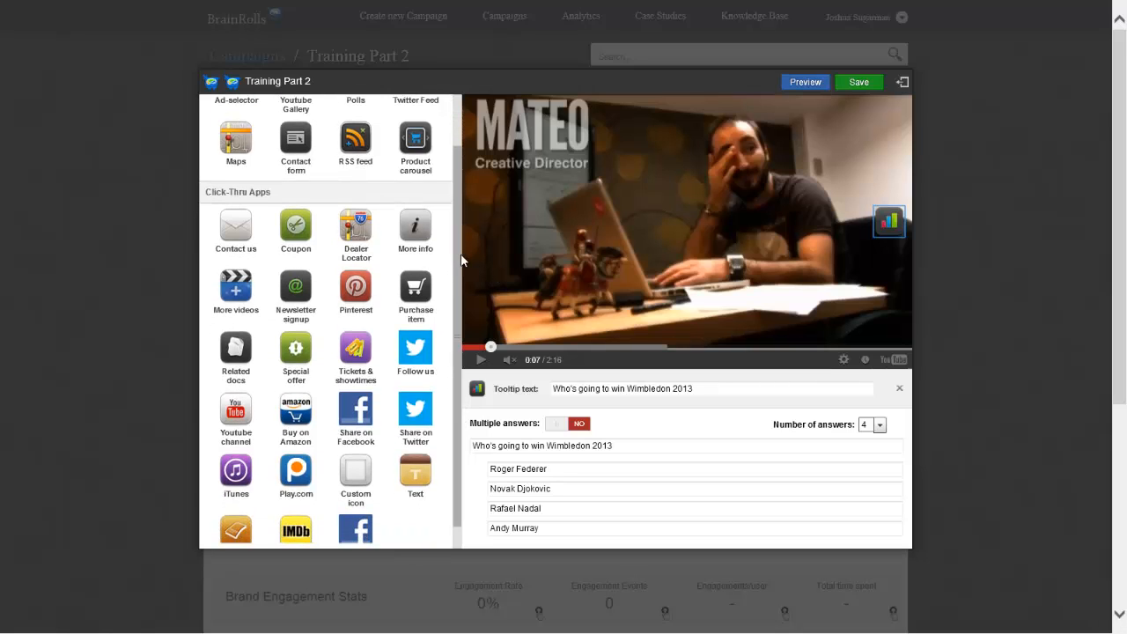
scroll(458, 261, "down", 1)
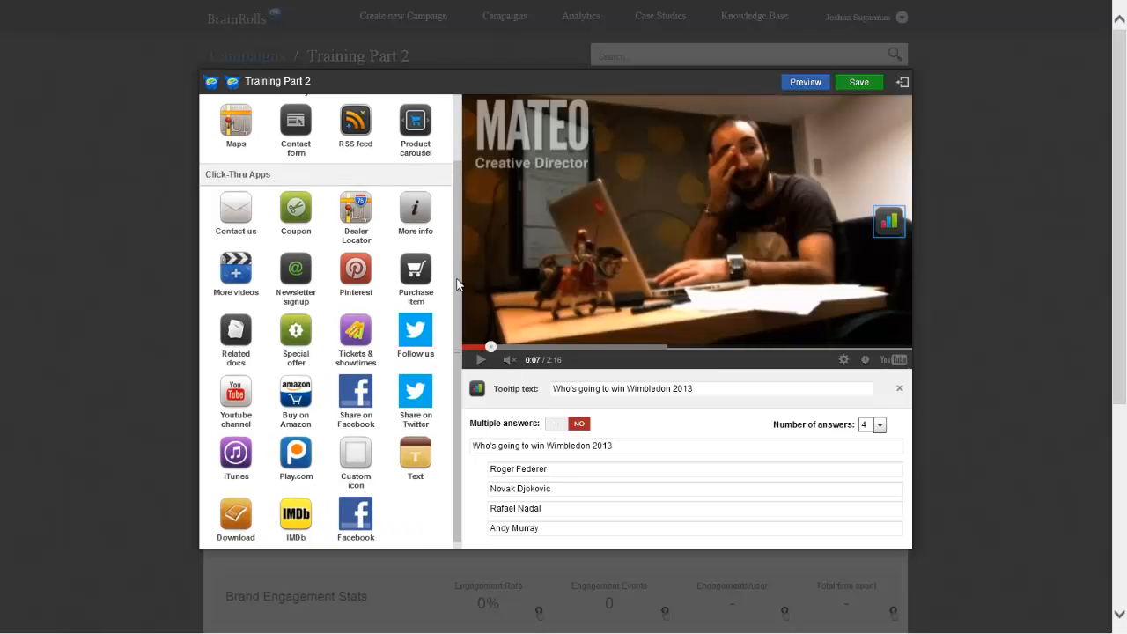
scroll(456, 309, "down", 1)
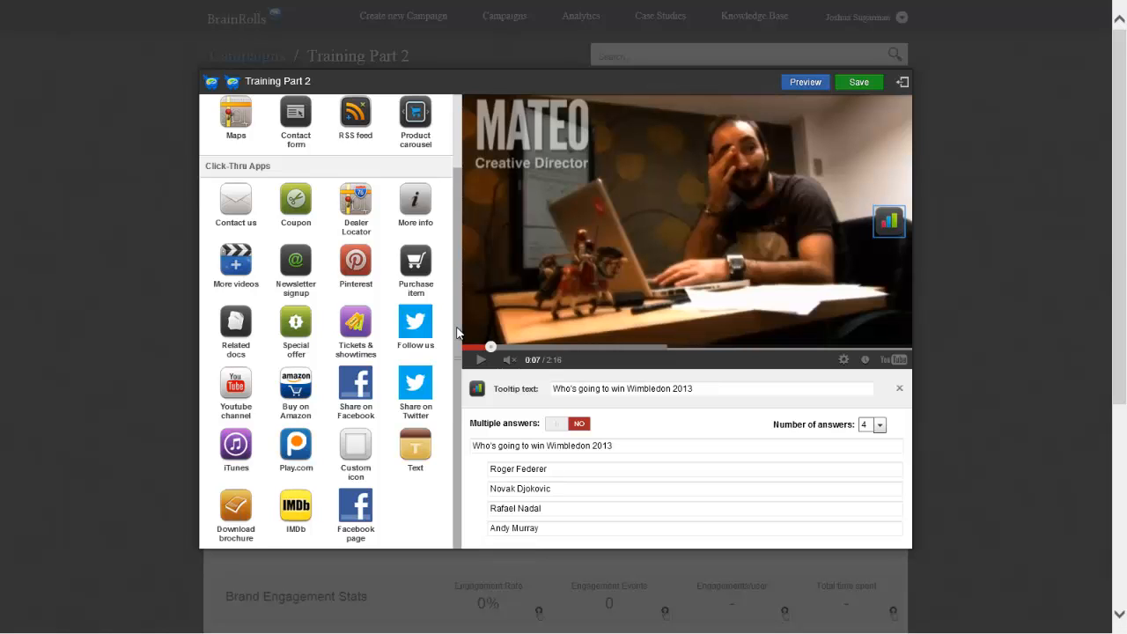
left_click_drag(456, 333, 454, 231)
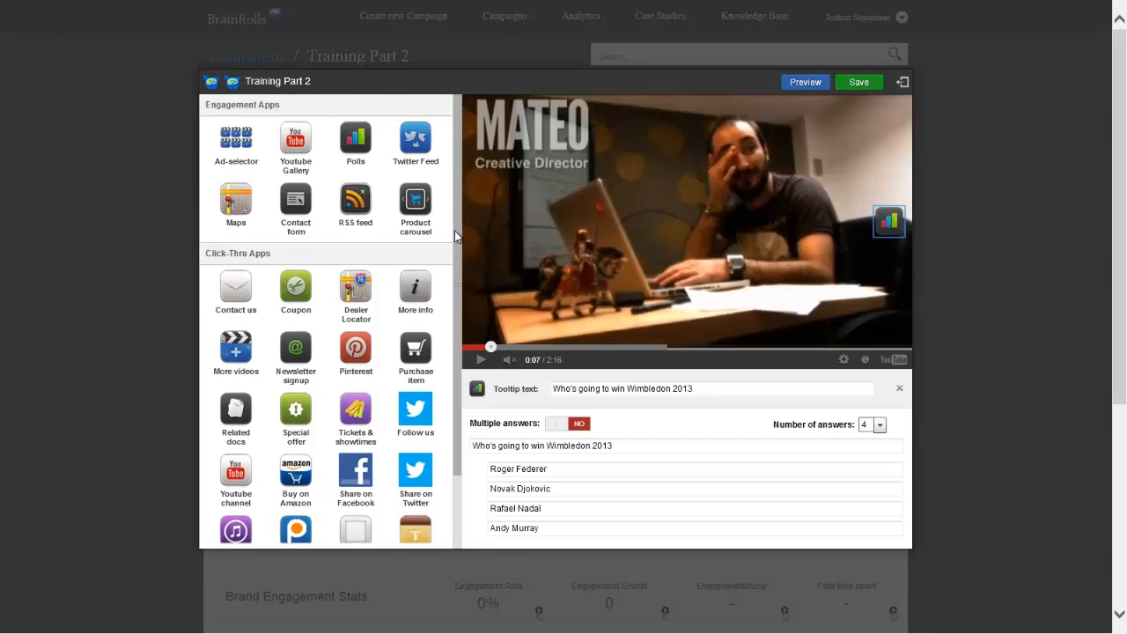